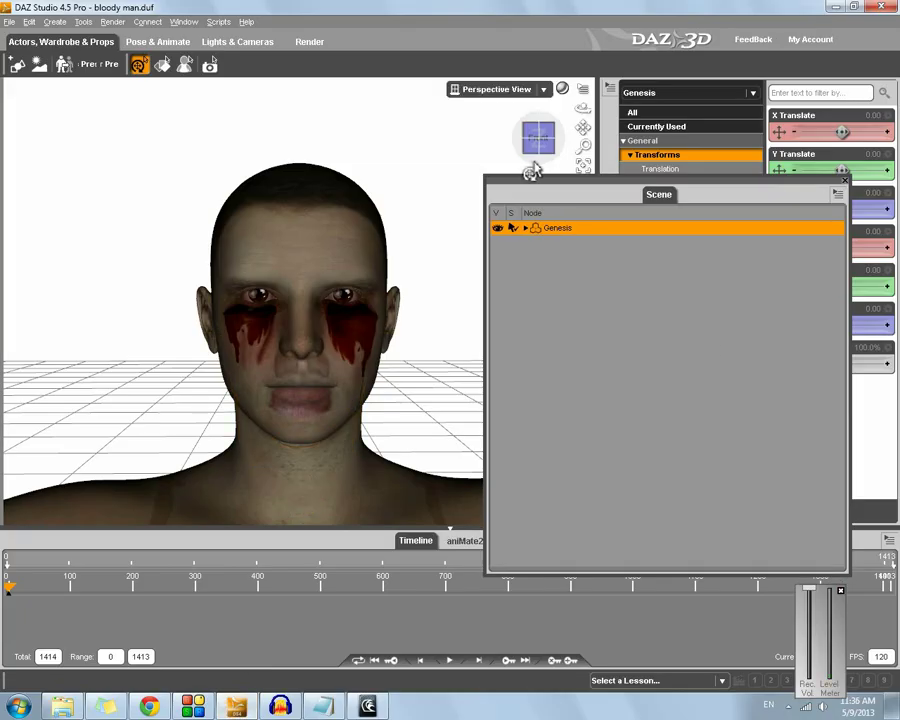
- Show DAZ Studio's Lip Sync pane and bring back the Notepad with the spoken sentence
left_click(183, 22)
mouse_move(196, 36)
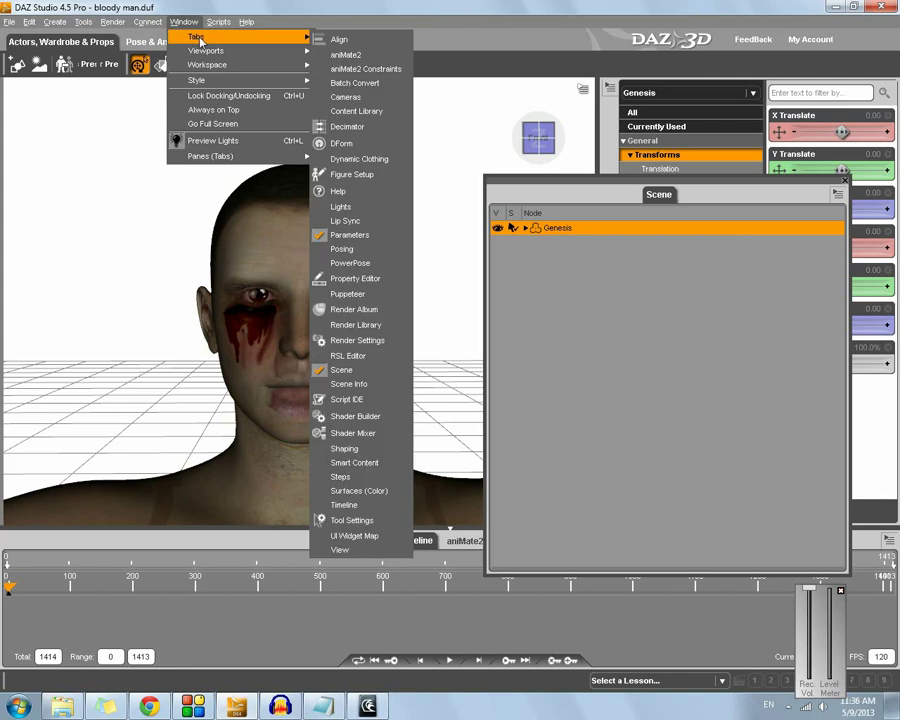
left_click(348, 220)
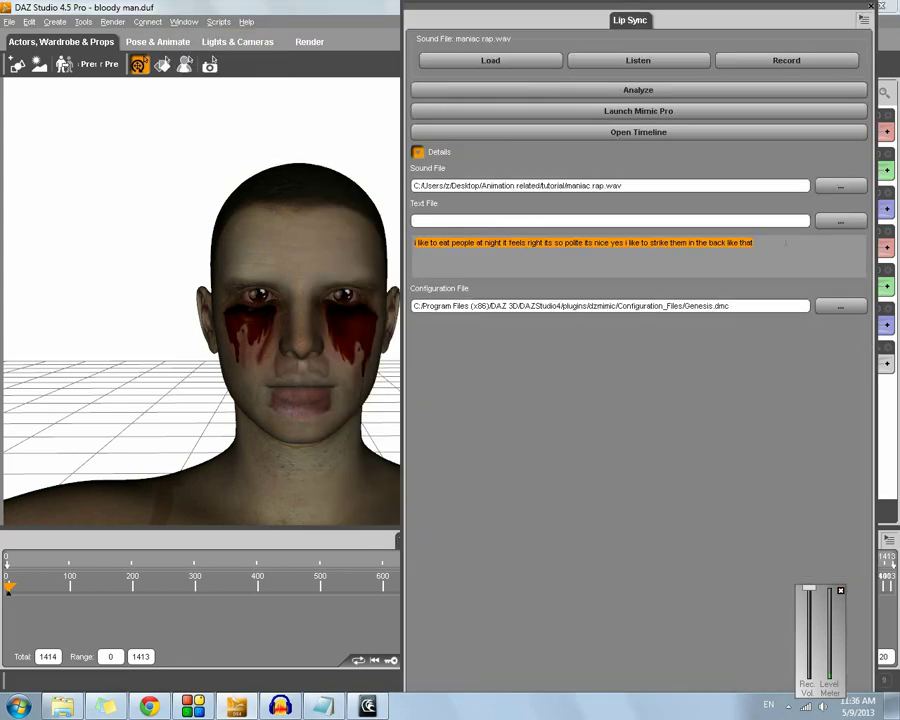
left_click(322, 706)
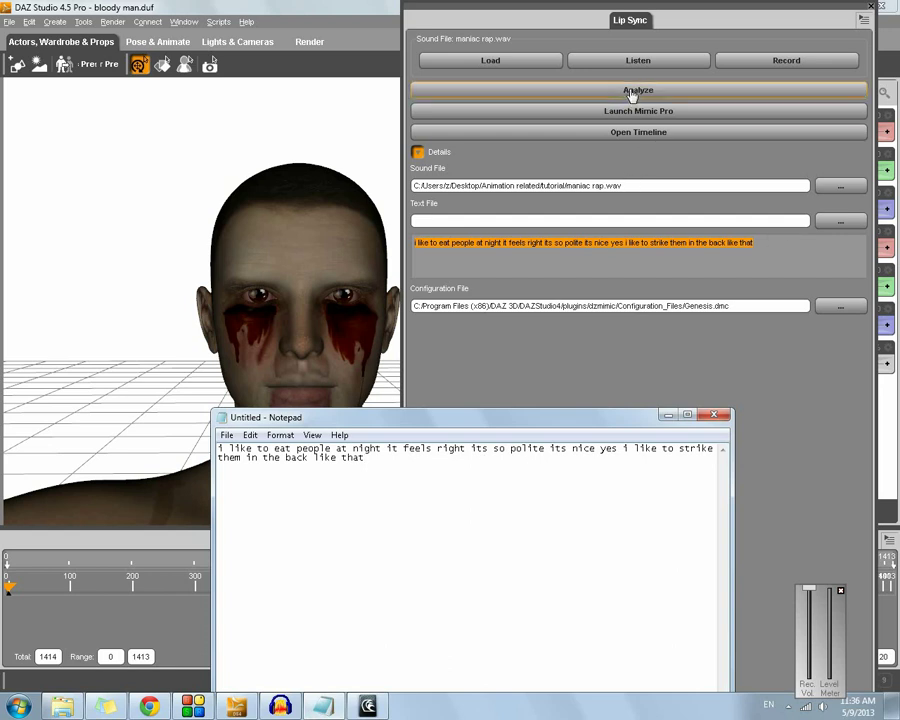
- Start an FBX export, cancel it, and switch to the MotionBuilder scene
left_click(10, 21)
left_click(47, 157)
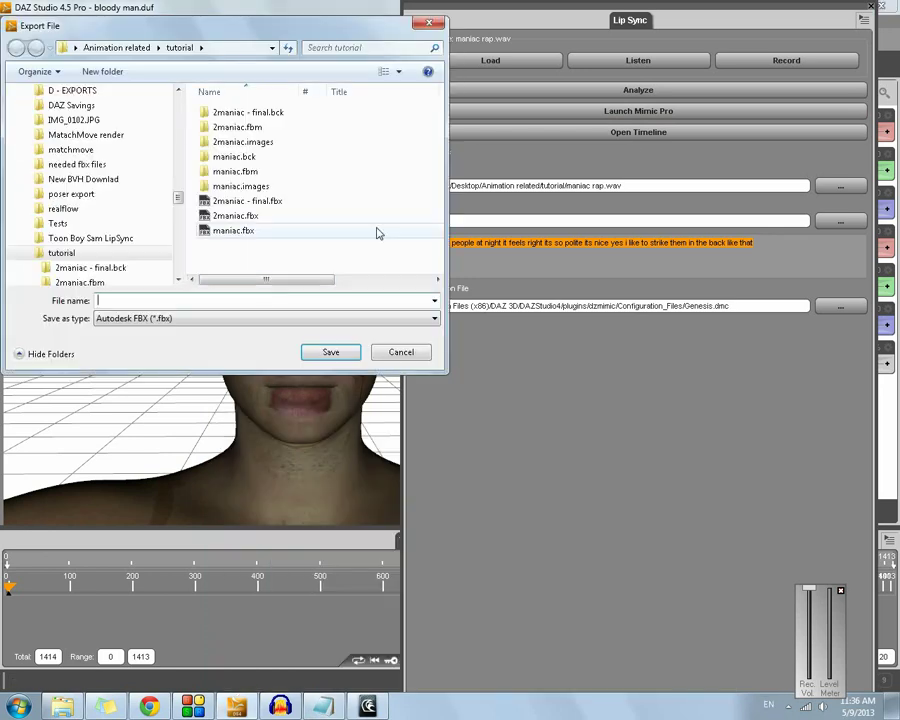
left_click(394, 356)
left_click(367, 707)
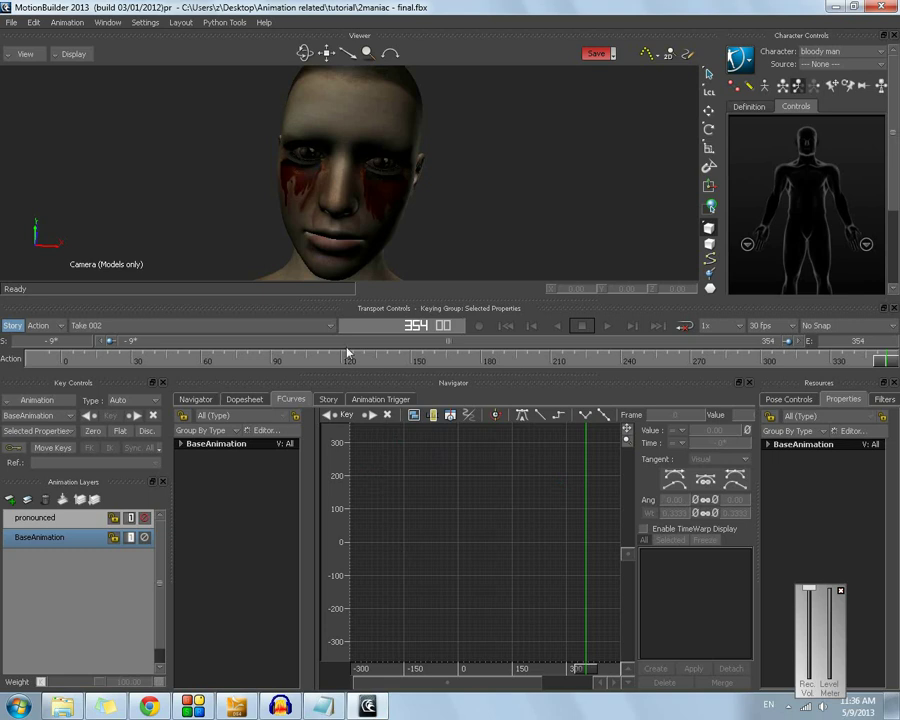
- Launch DAZ Studio 4.5 from the Start menu, reopening the blood-streaked figure
left_click(14, 22)
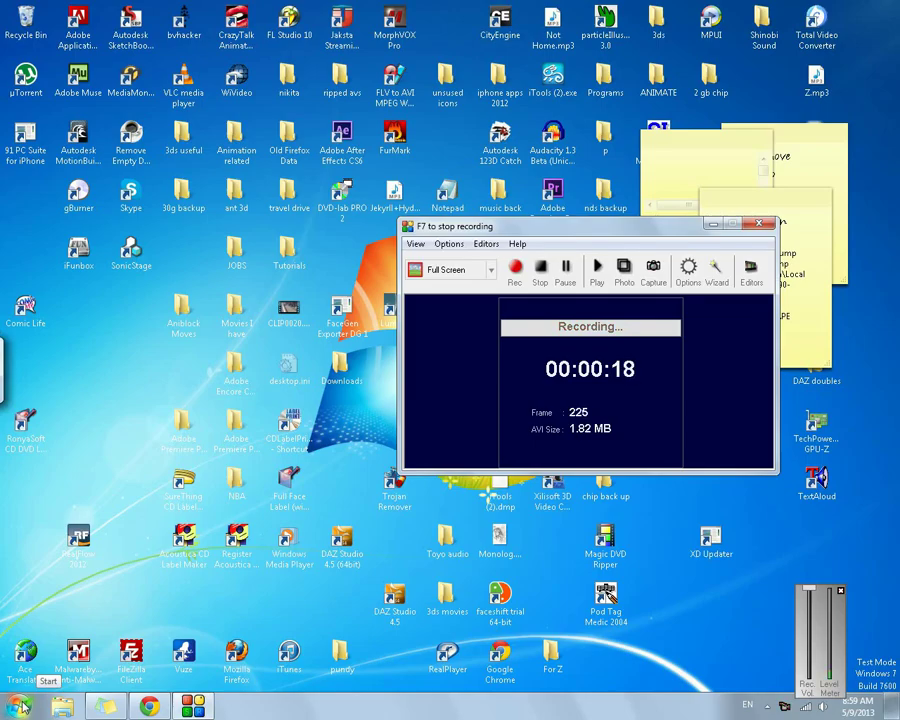
left_click(21, 706)
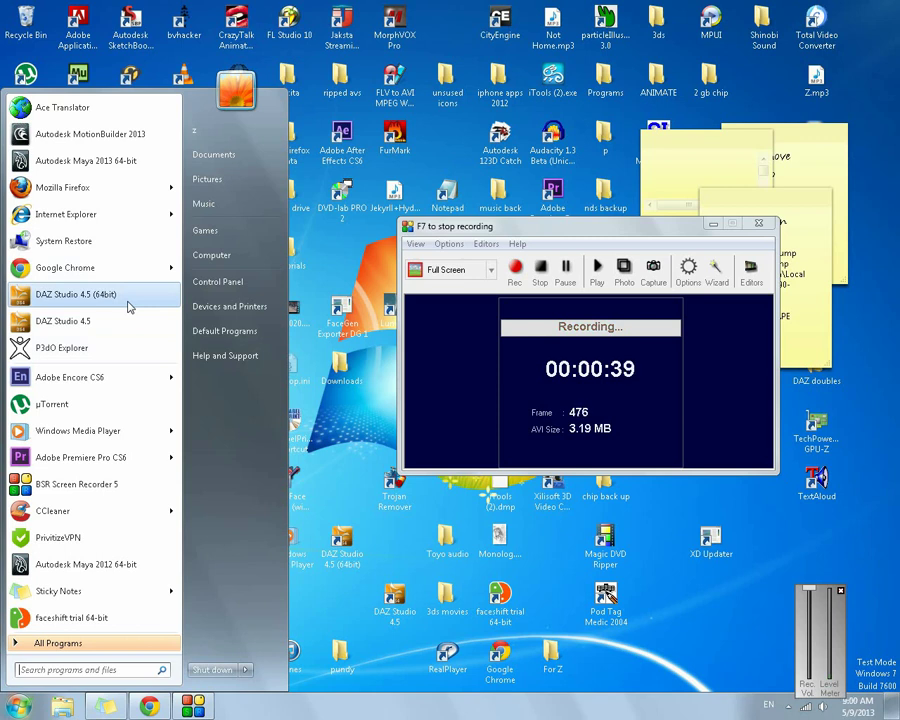
left_click(92, 322)
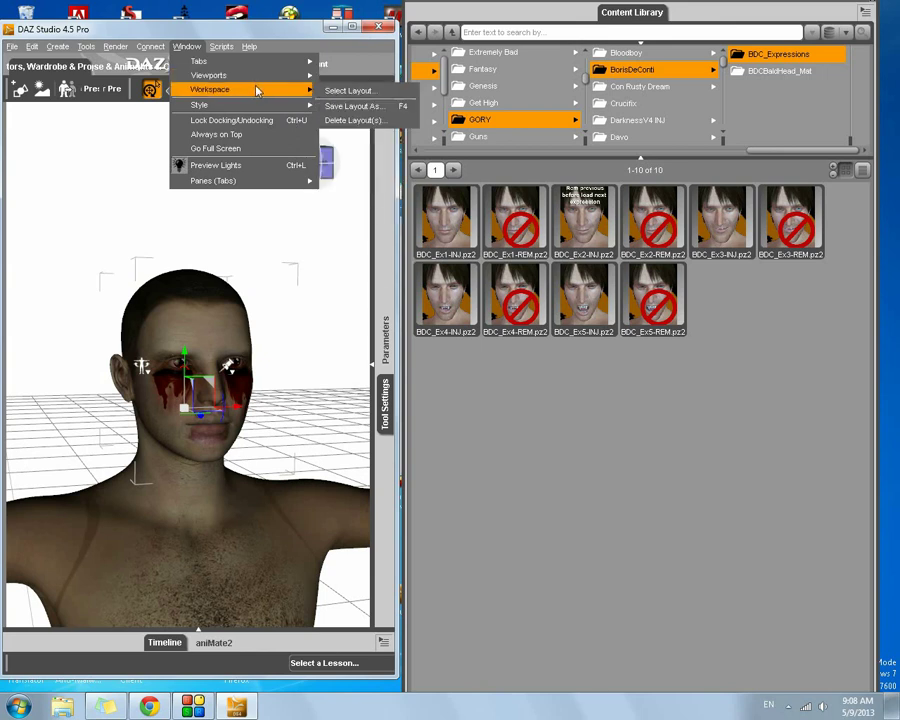
- Open the Lip Sync pane, move it over the Content Library, and widen it
mouse_move(259, 80)
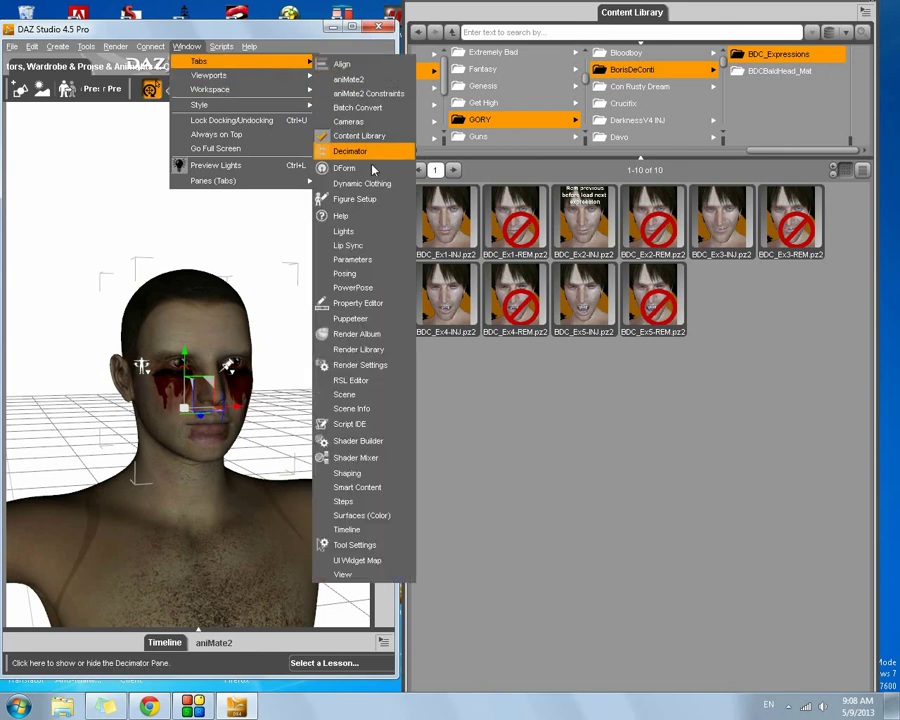
left_click(364, 250)
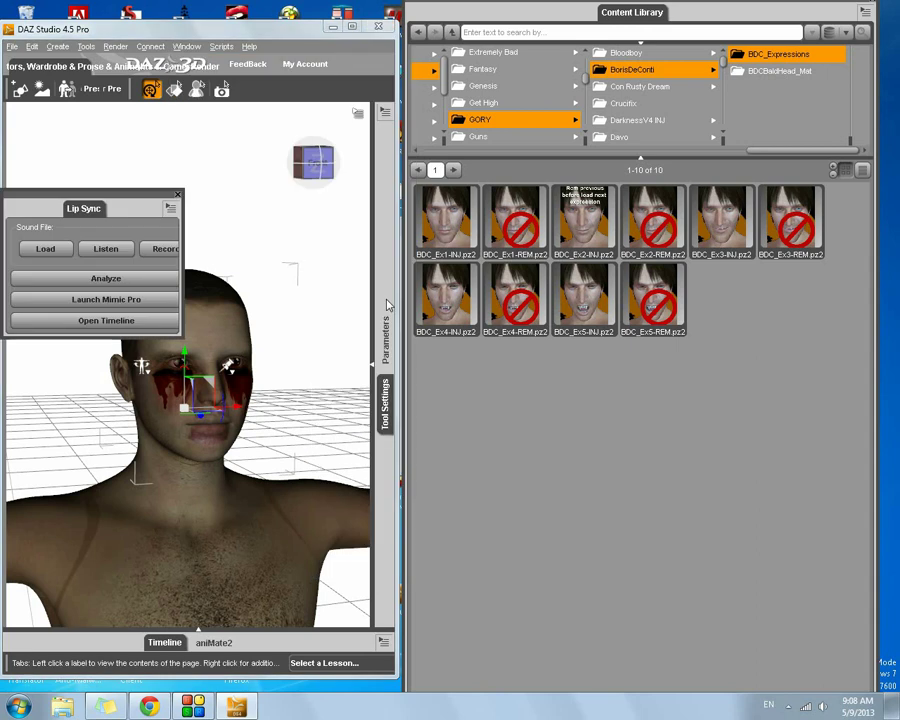
left_click_drag(128, 194, 590, 368)
left_click_drag(641, 408, 803, 405)
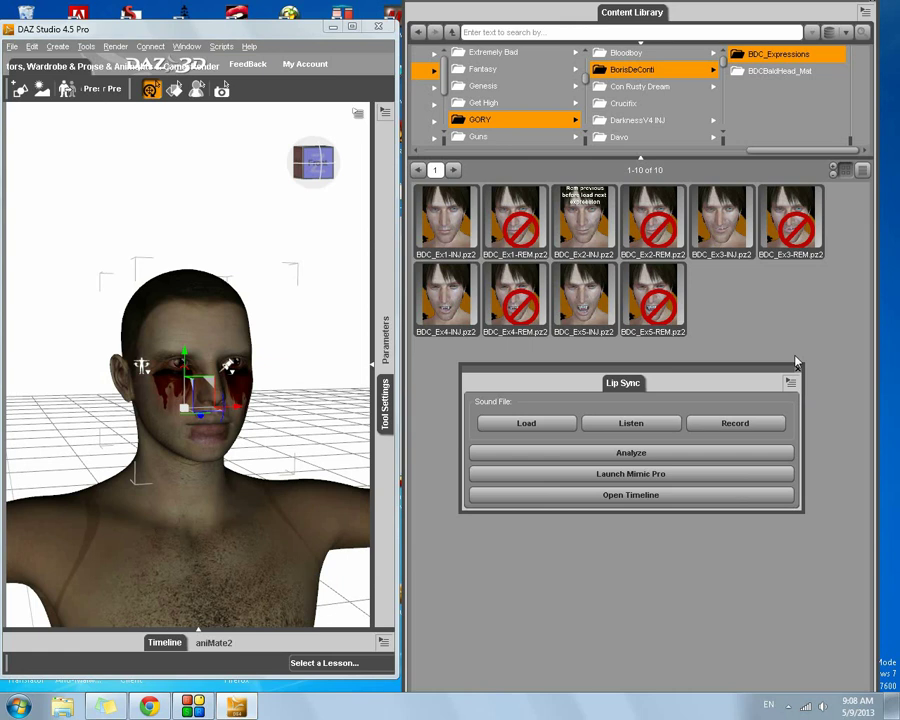
- Launch Audacity via an 'aud' search and record a roughly 12-second voice track
left_click(20, 707)
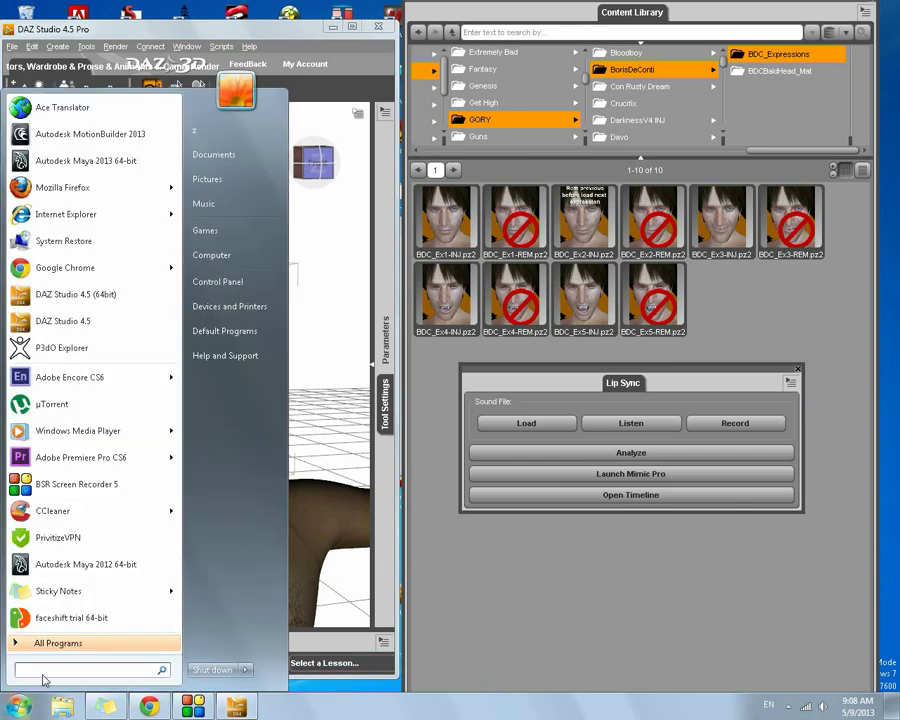
type("aud")
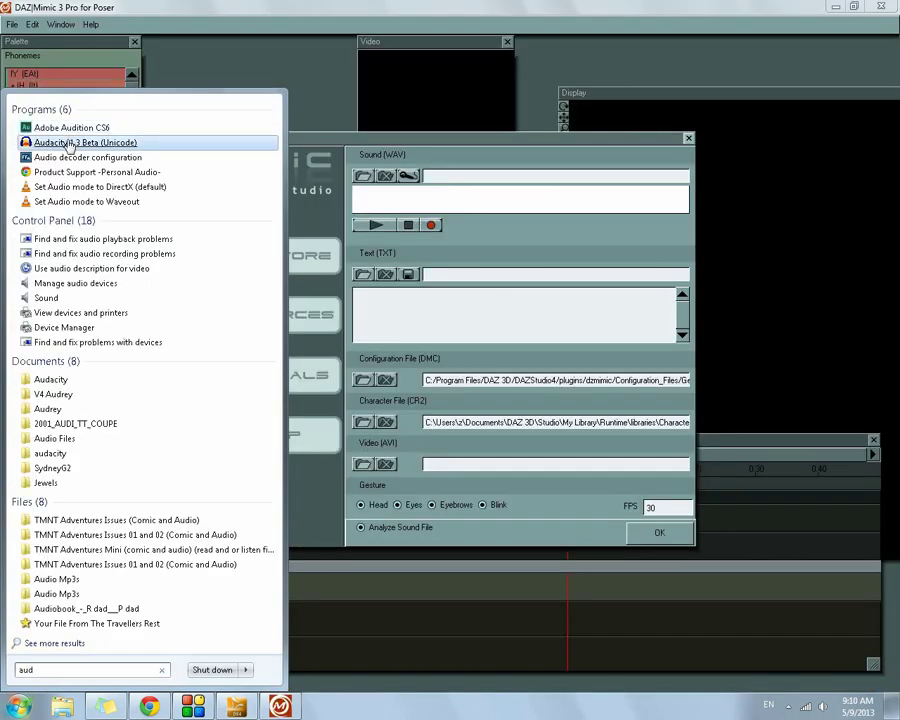
left_click(70, 143)
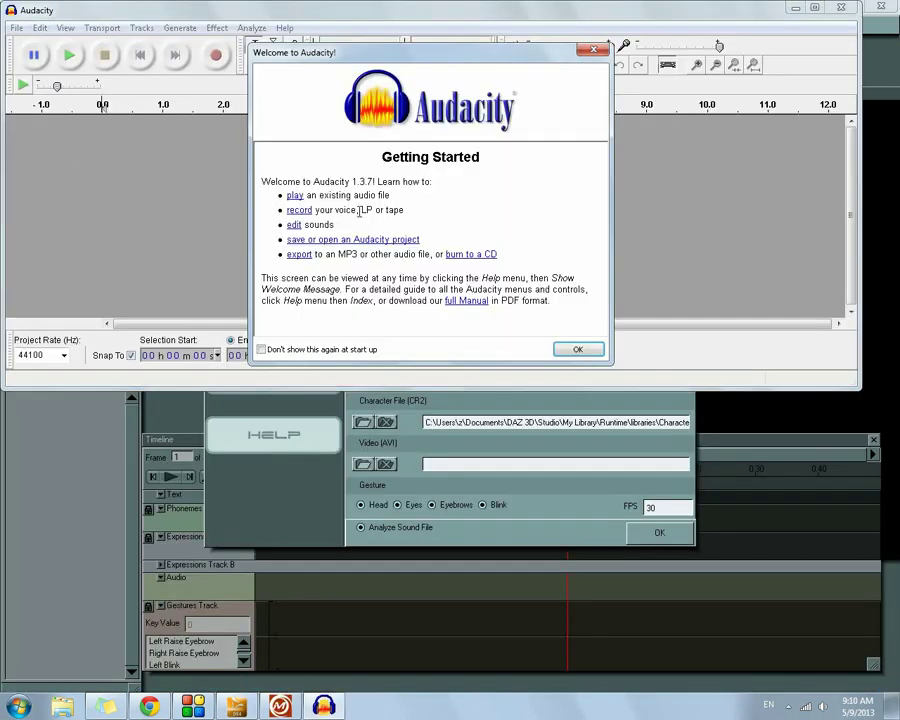
left_click(578, 349)
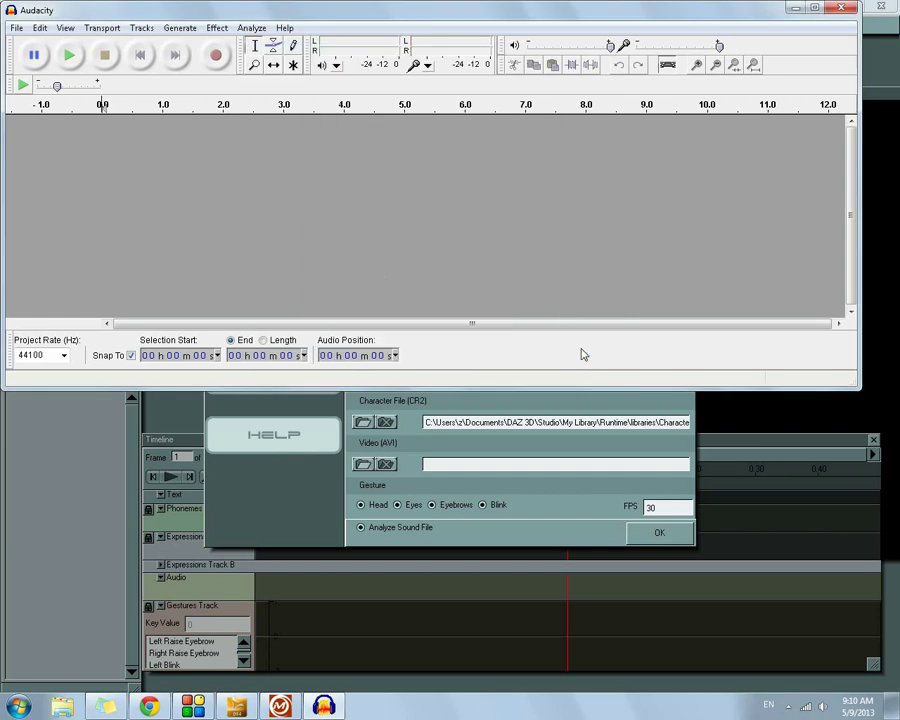
left_click(216, 57)
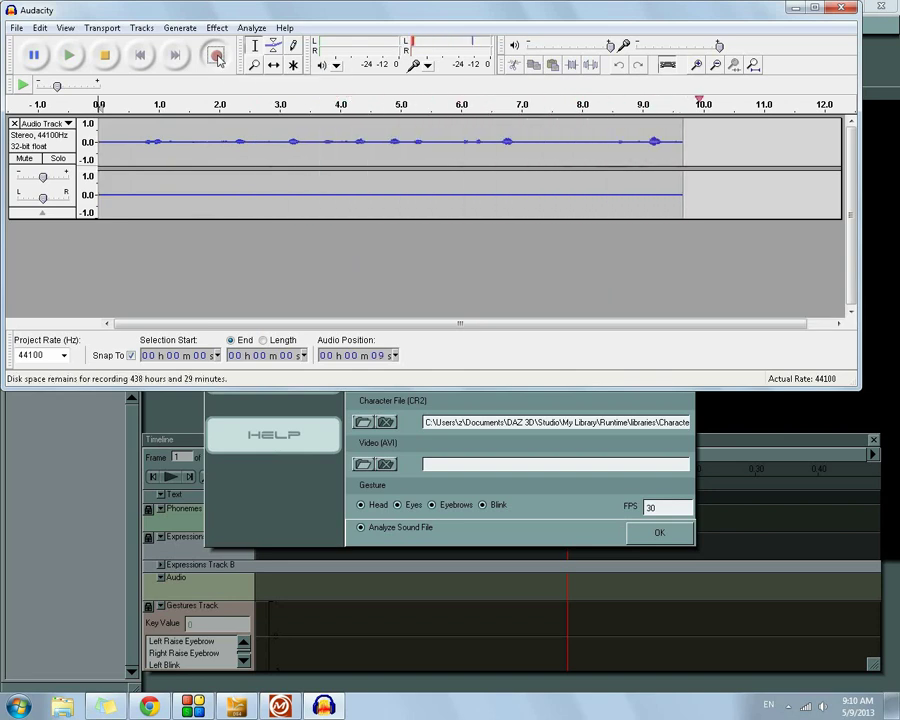
key("space")
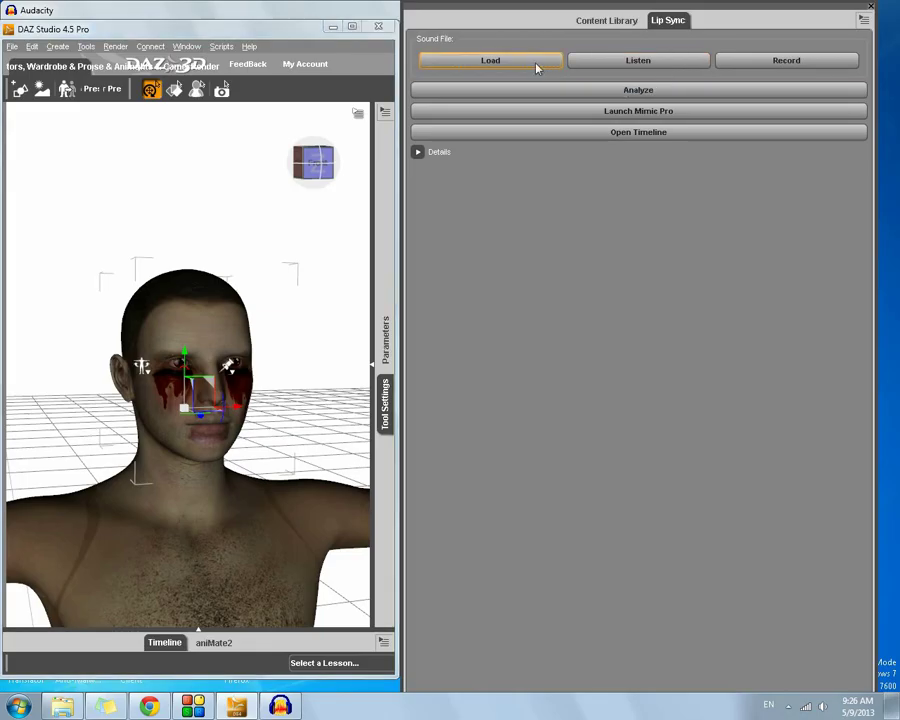
- Load maniac rap.wav and enter the spoken sentence as the caption-hint text
left_click(536, 64)
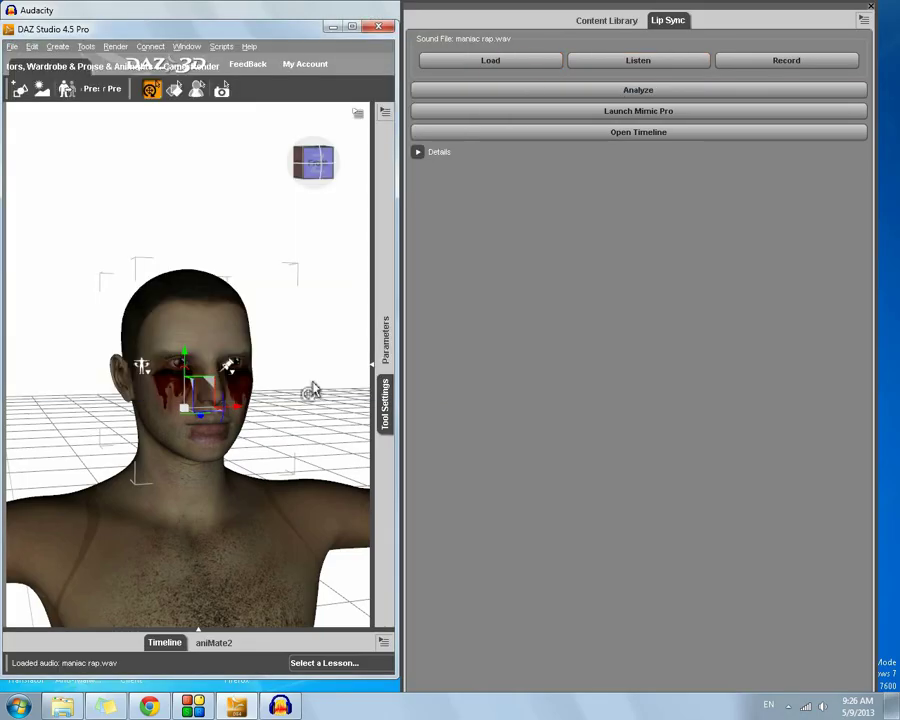
left_click(418, 152)
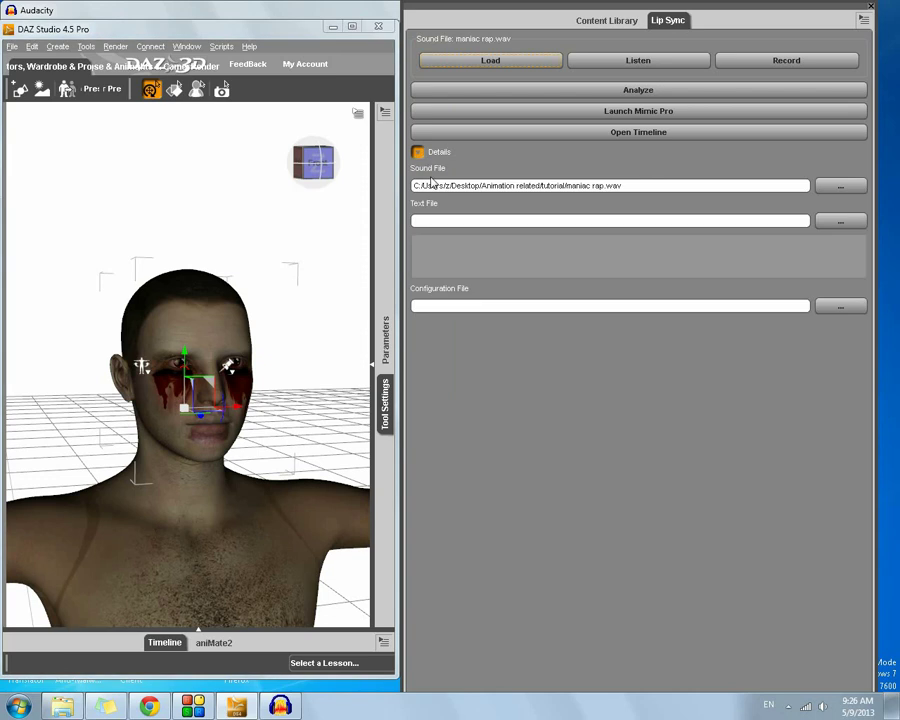
left_click(630, 244)
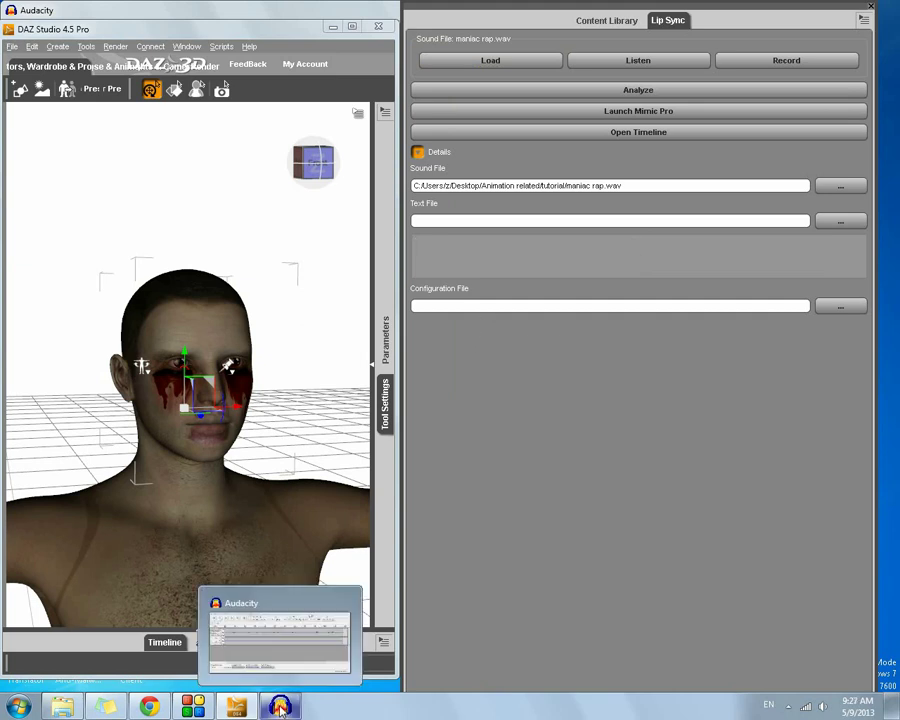
left_click(280, 708)
left_click(470, 641)
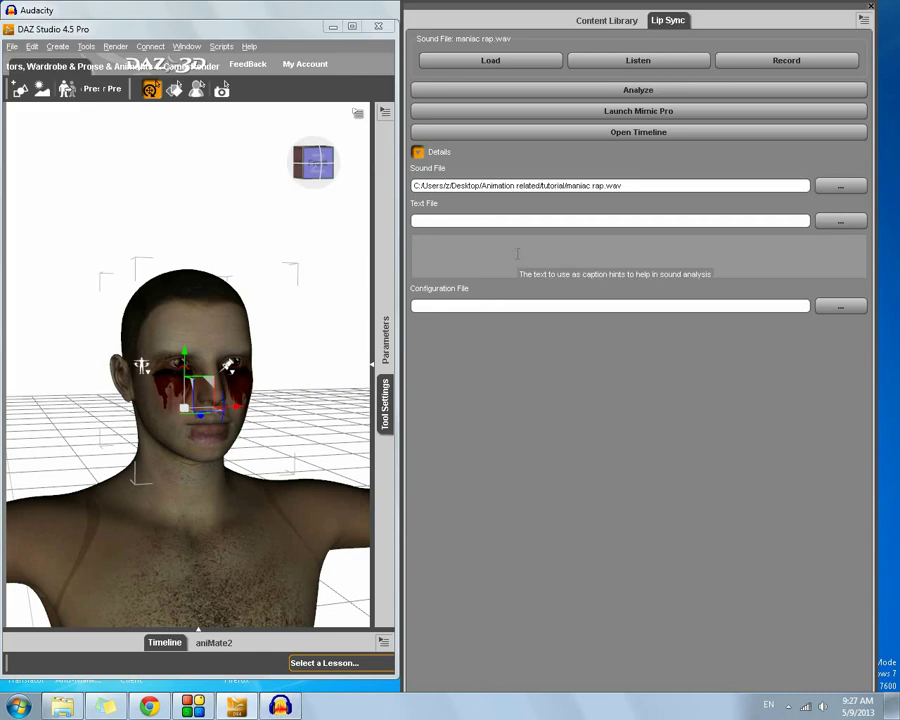
type("ke to eat people at night it feels right its so polite i like to strike them in the back like that")
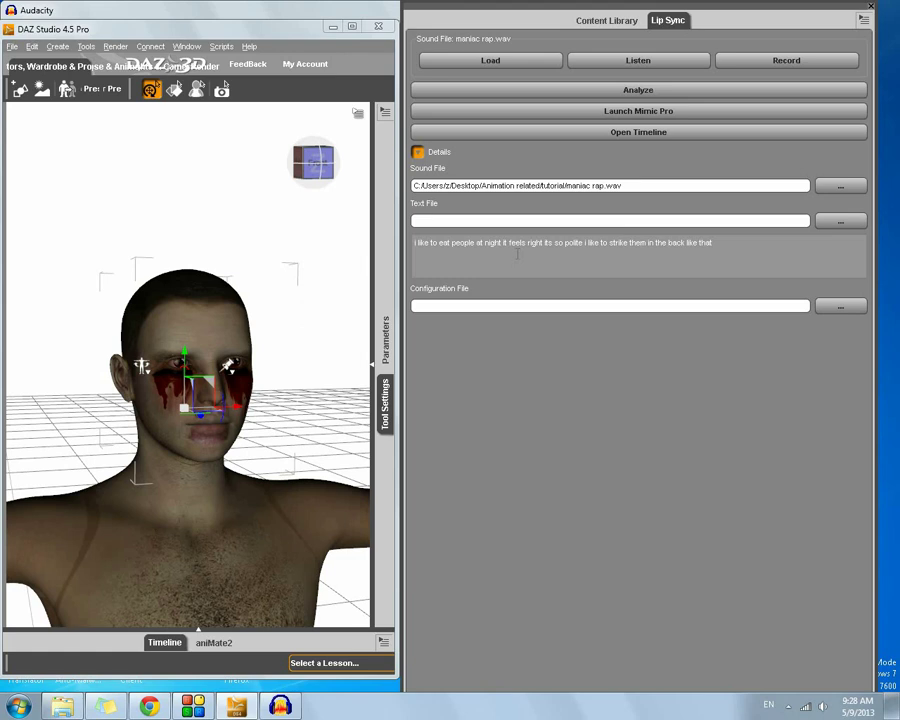
- Set the lip-sync configuration file to Genesis.dmc
left_click(834, 306)
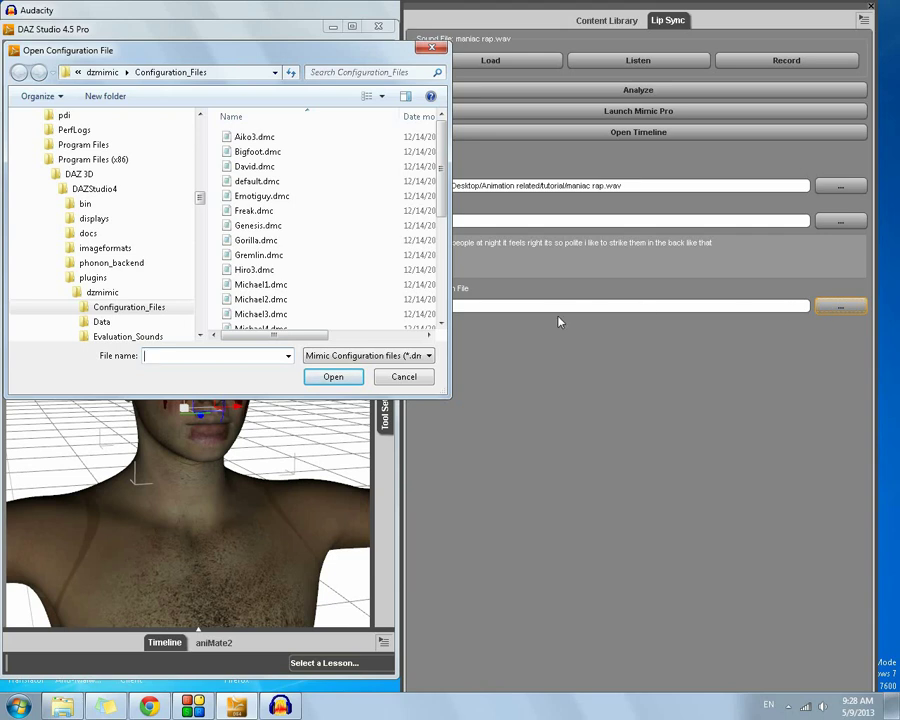
left_click(262, 226)
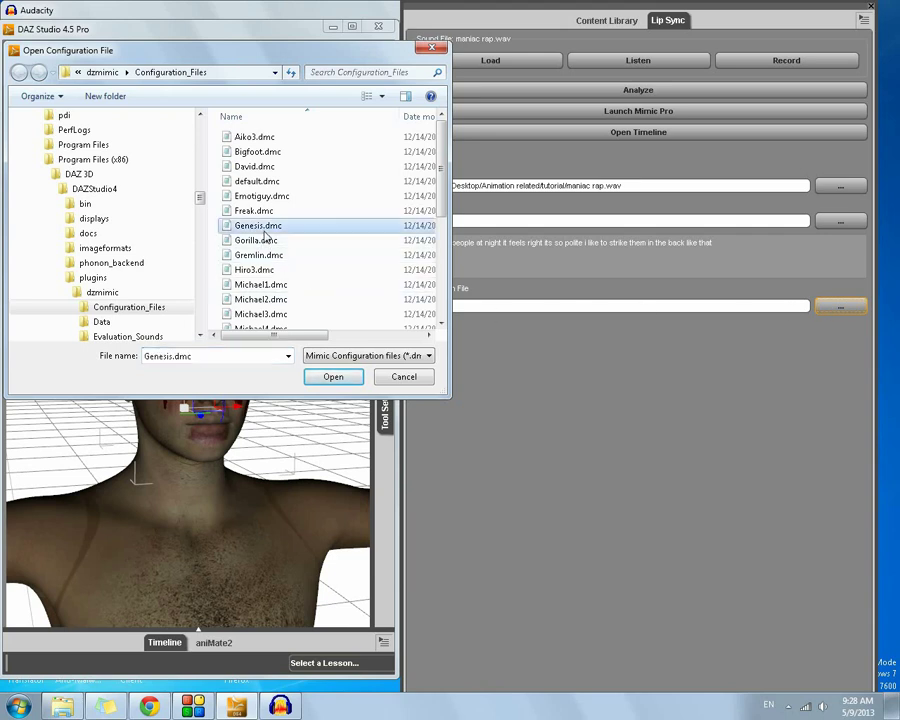
left_click(326, 382)
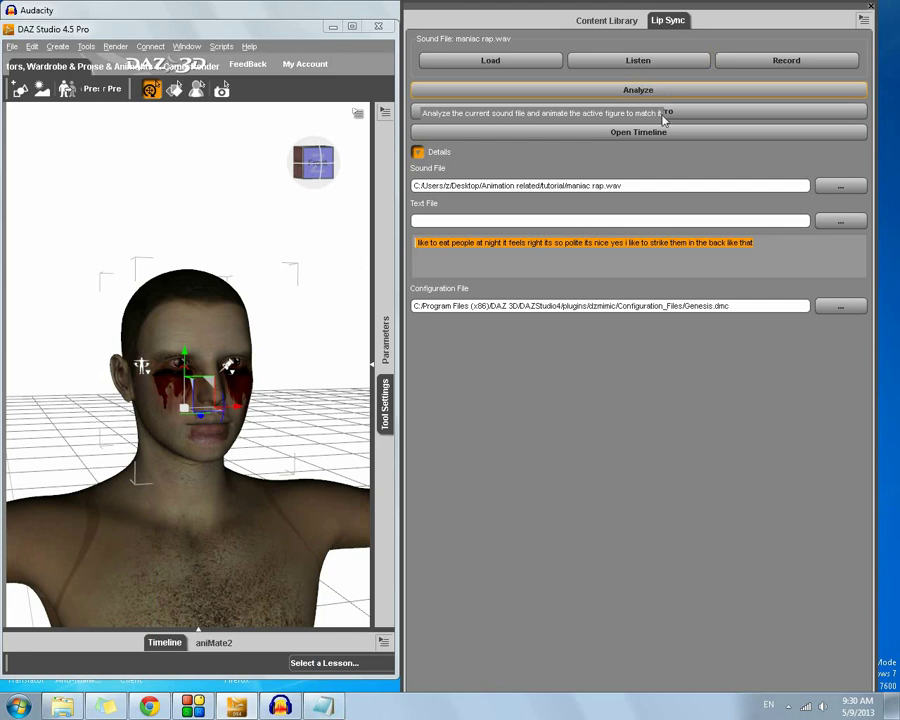
- Analyze the audio into a 355-frame lip-sync animation and play it back on the timeline
left_click(639, 91)
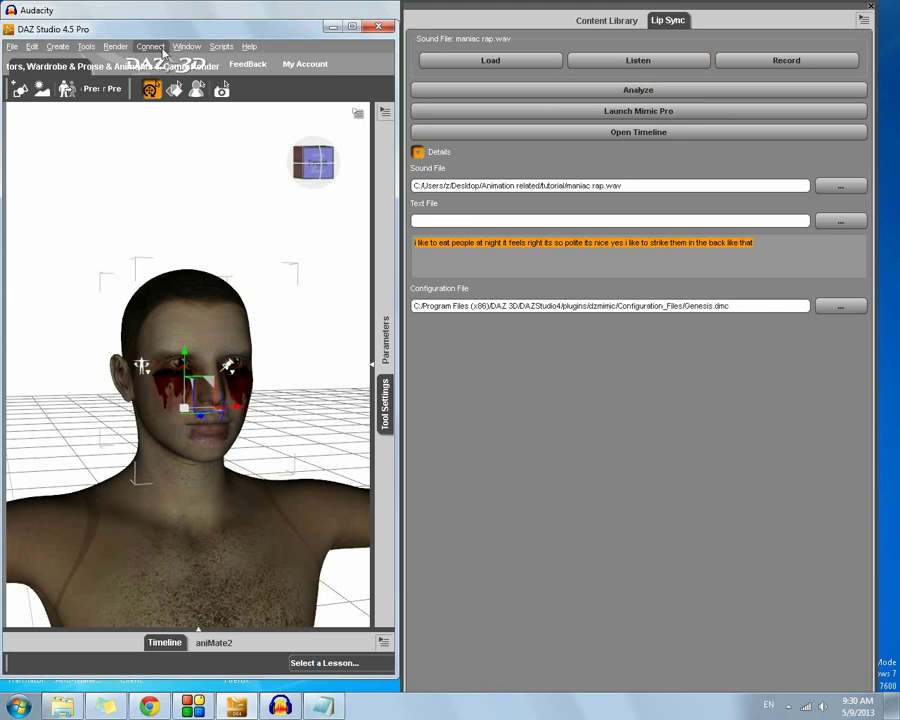
left_click(515, 132)
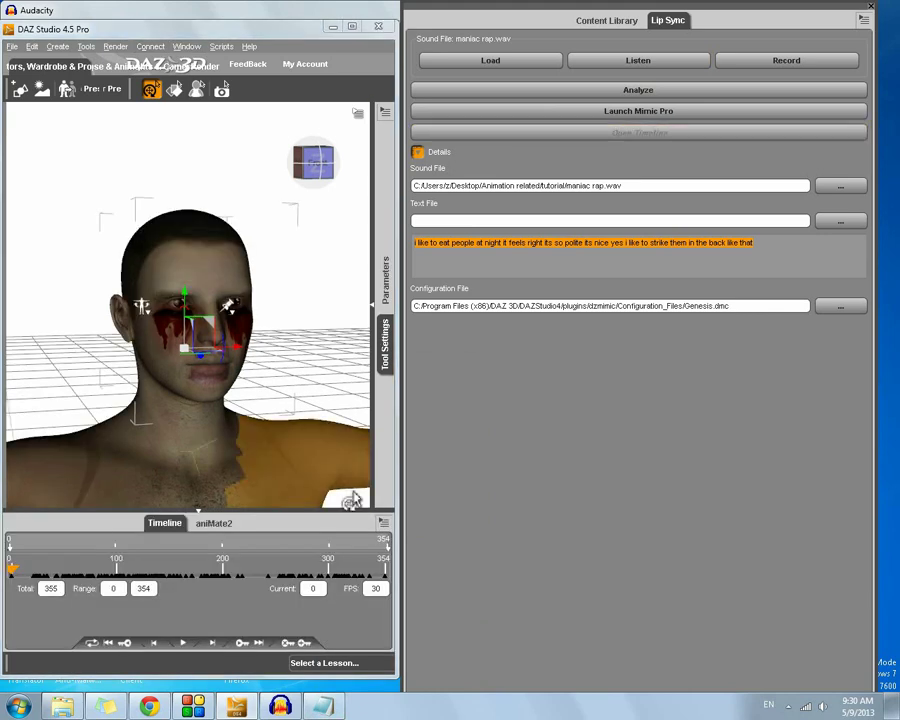
left_click(185, 645)
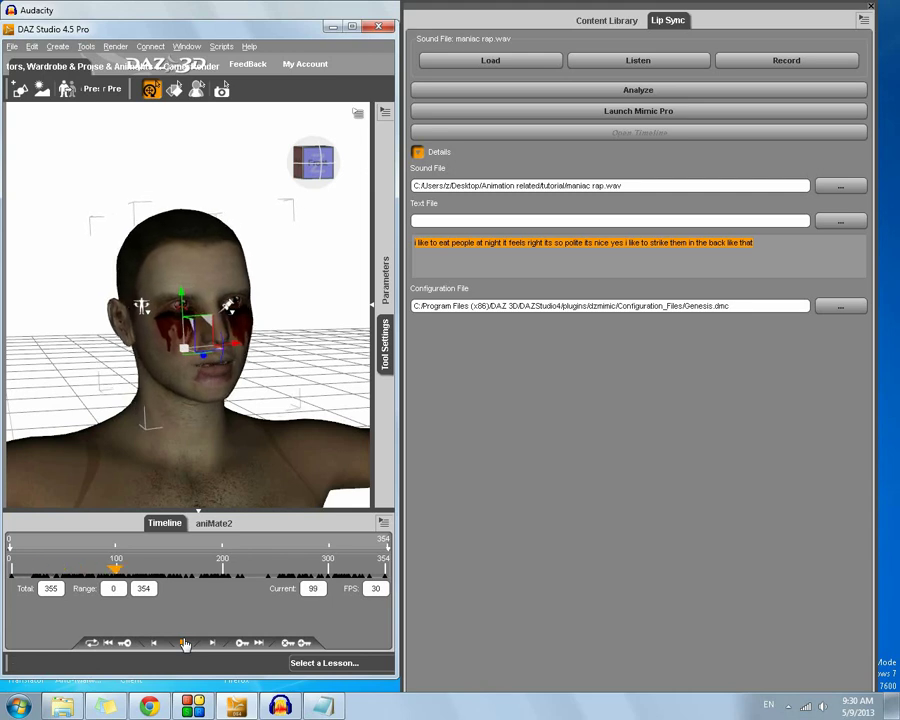
left_click(188, 644)
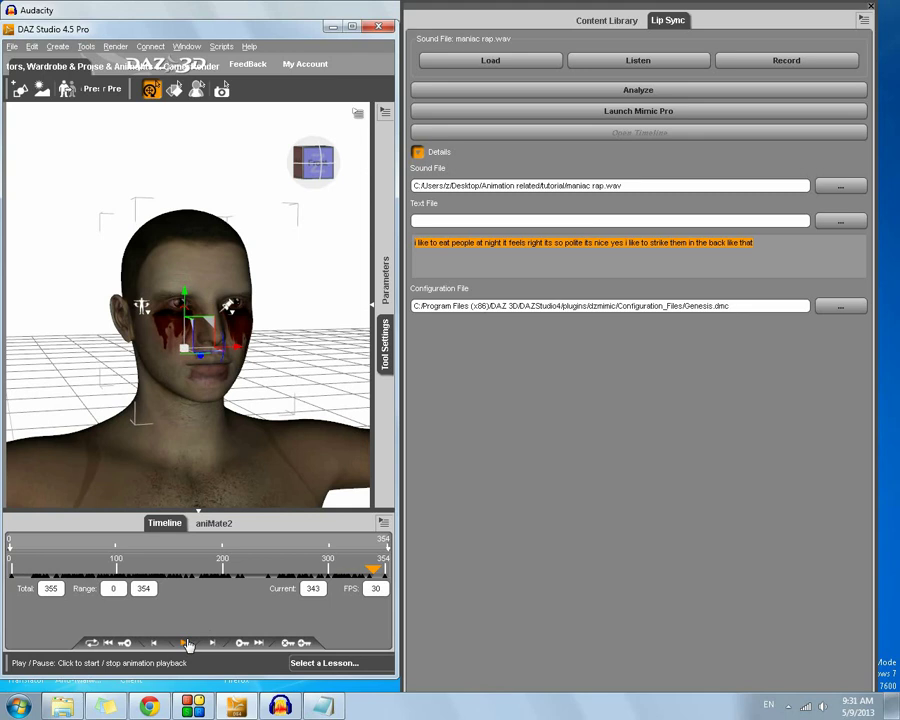
left_click(386, 280)
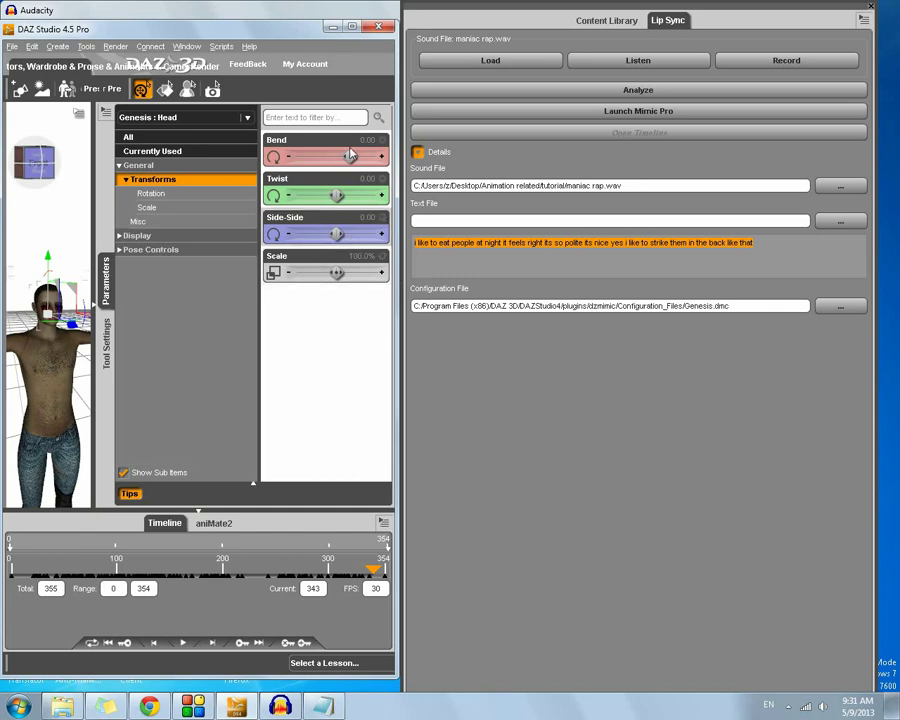
- Maximize DAZ Studio, close the Lip Sync window, and reach the Head Expressions sliders at frame 130
left_click(352, 26)
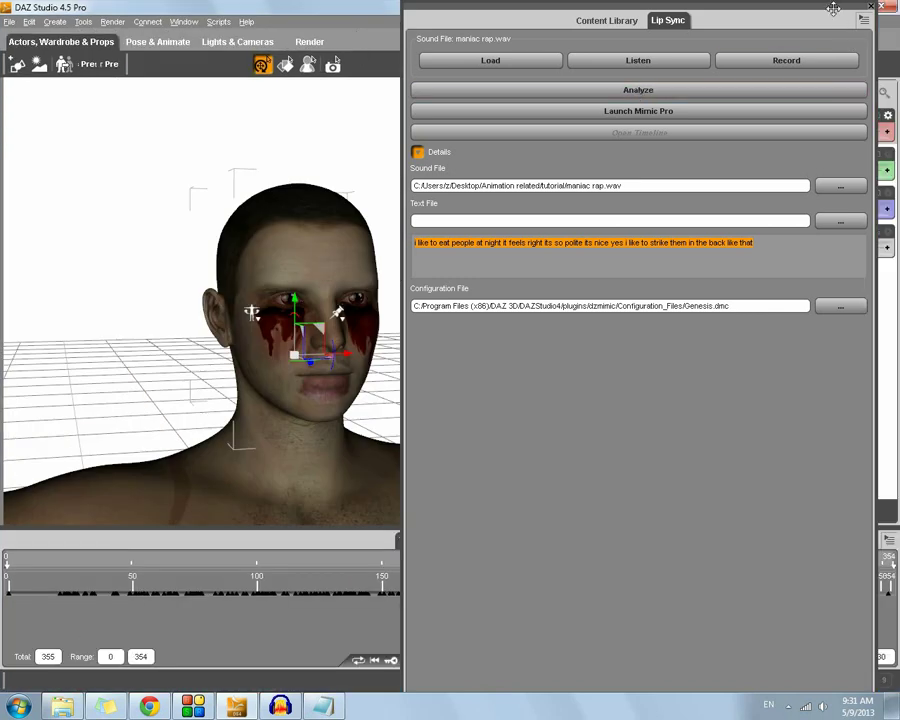
left_click(871, 7)
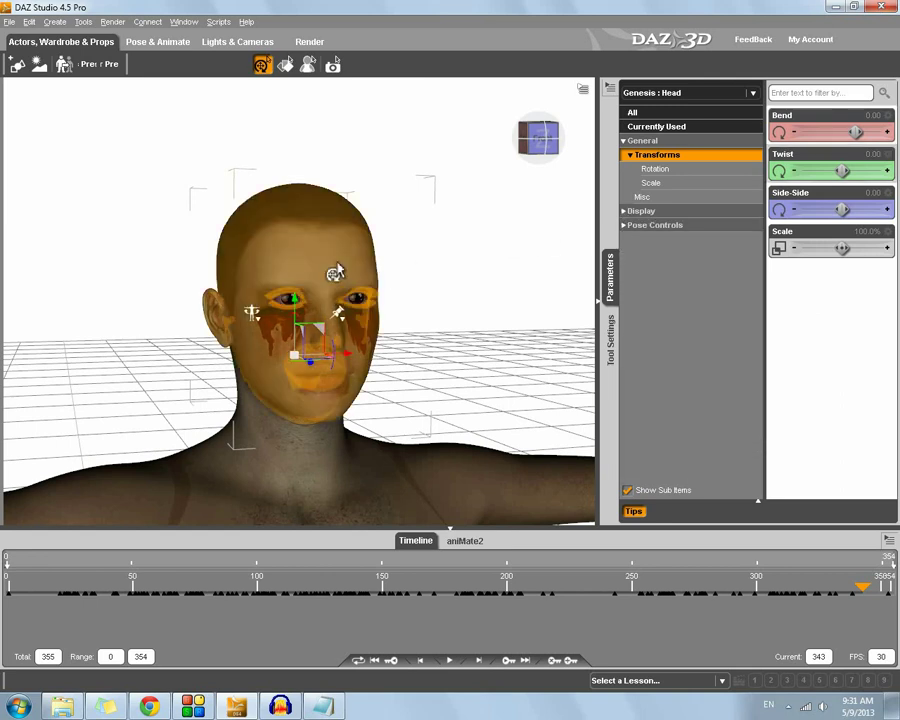
left_click(625, 226)
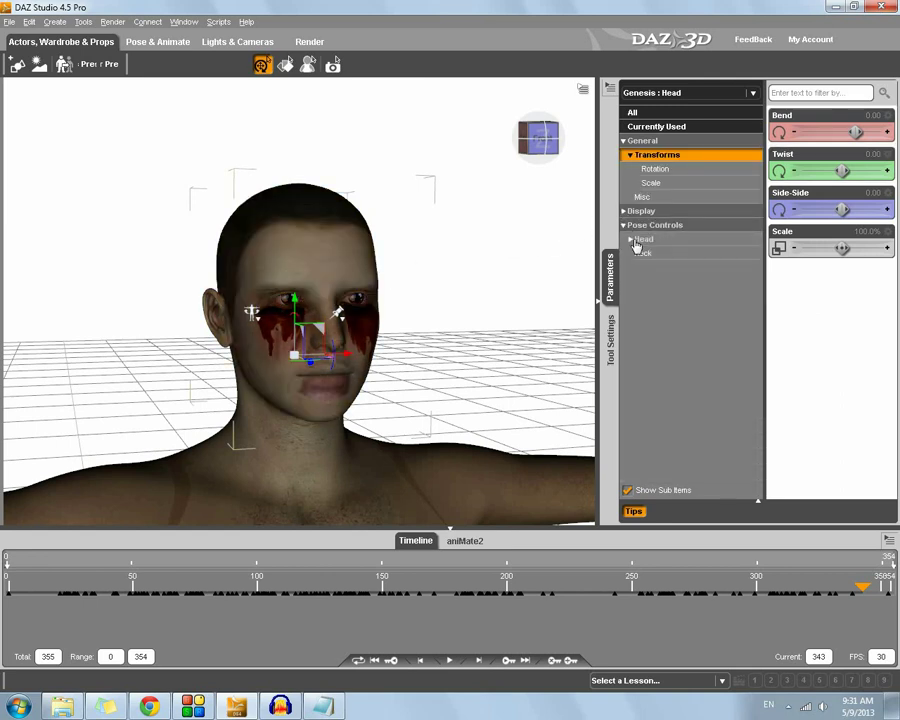
left_click(637, 241)
left_click(630, 241)
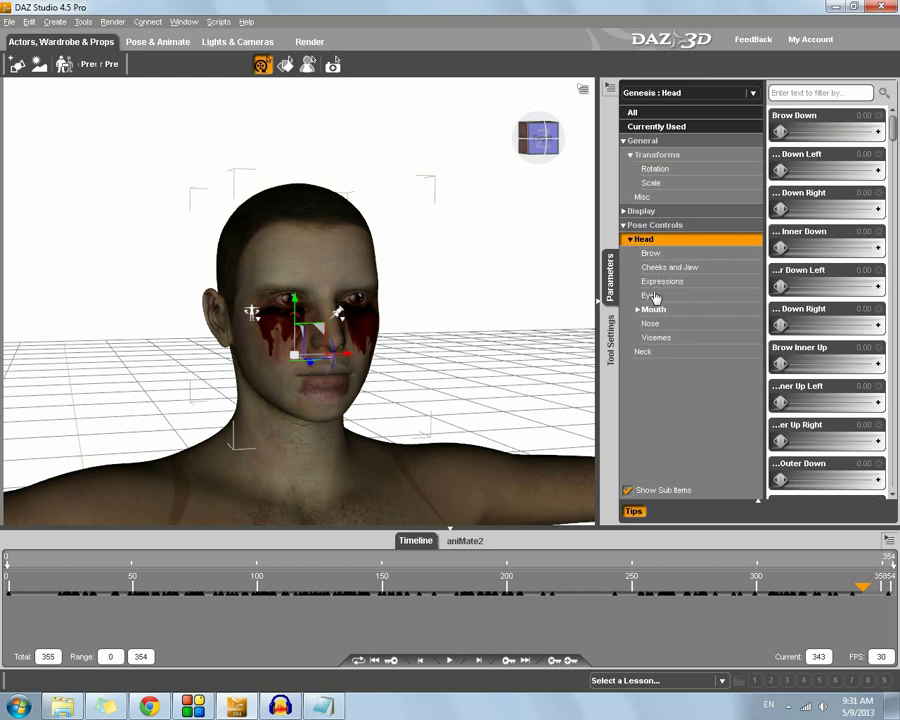
left_click(331, 582)
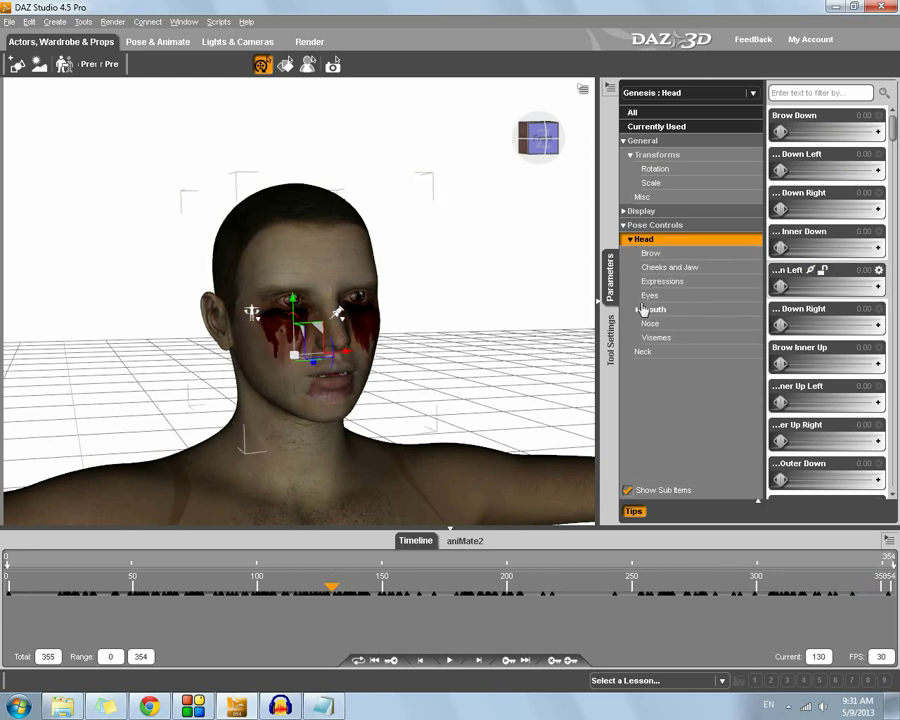
left_click(647, 281)
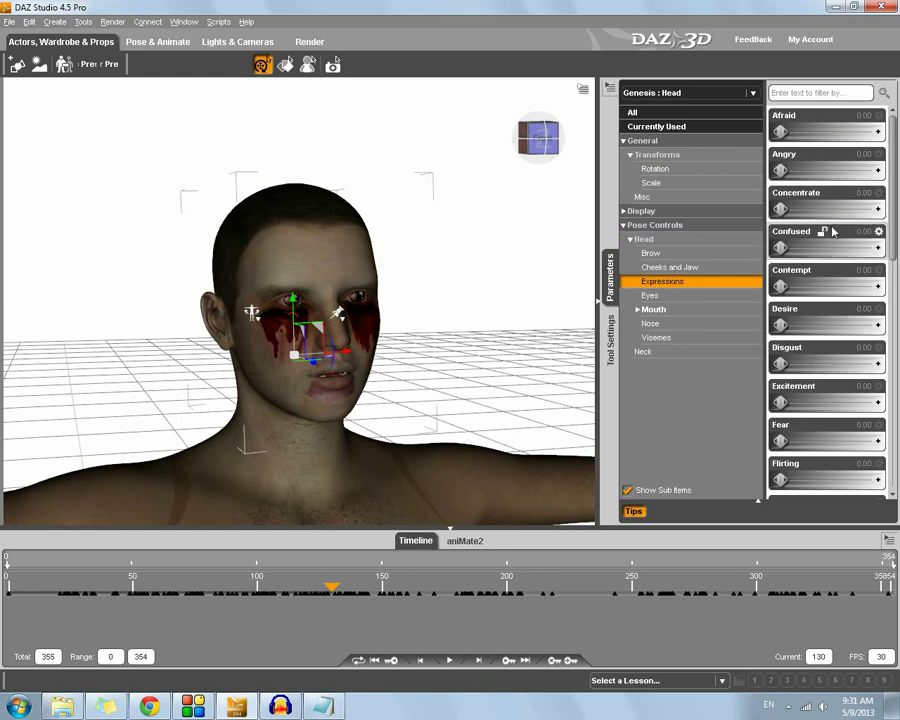
- Push Angry to 1.00, play to check, then soften it to 0.23
mouse_move(850, 170)
left_mouse_down()
mouse_move(877, 167)
mouse_move(862, 171)
left_mouse_up()
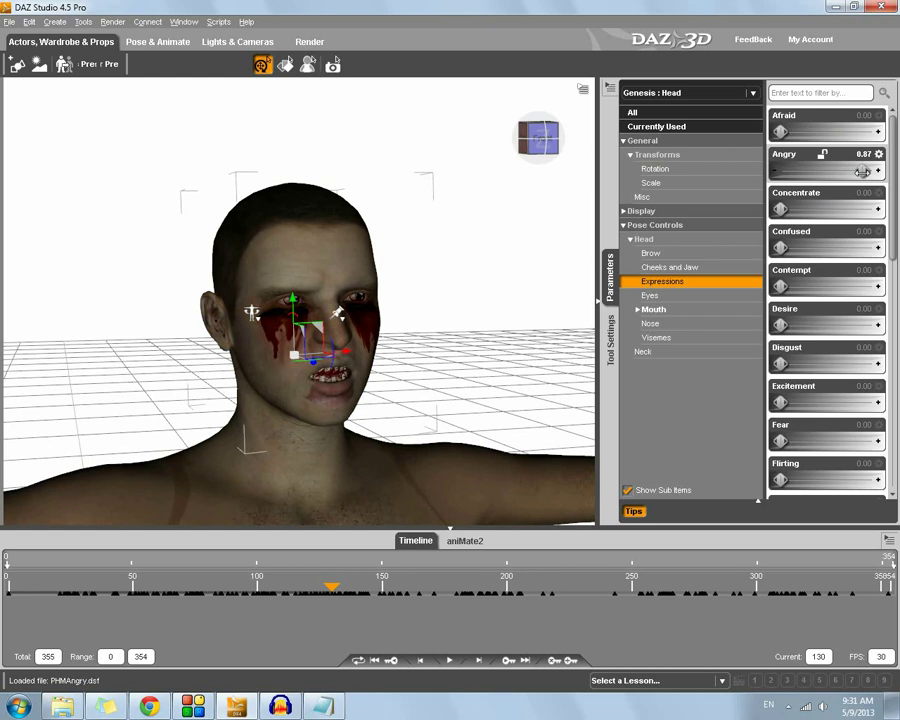
left_click(452, 664)
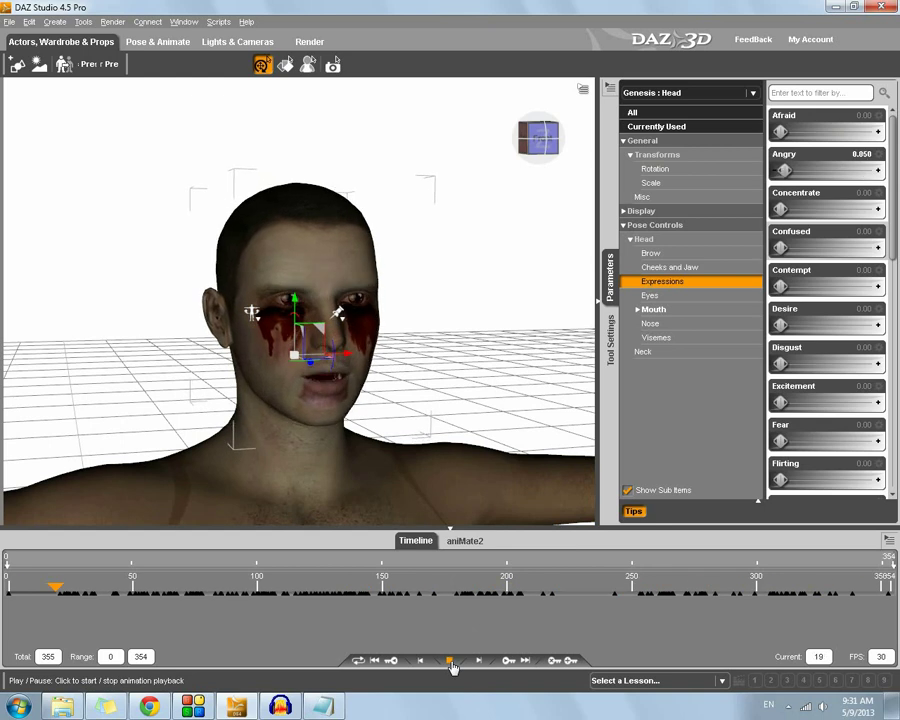
left_click(452, 664)
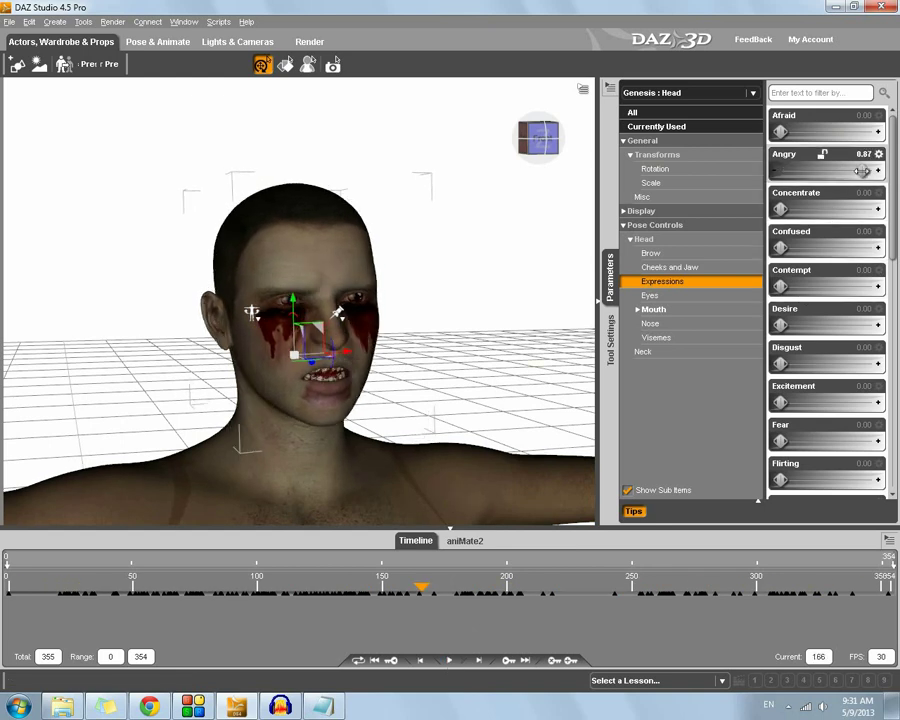
left_click_drag(862, 170, 802, 170)
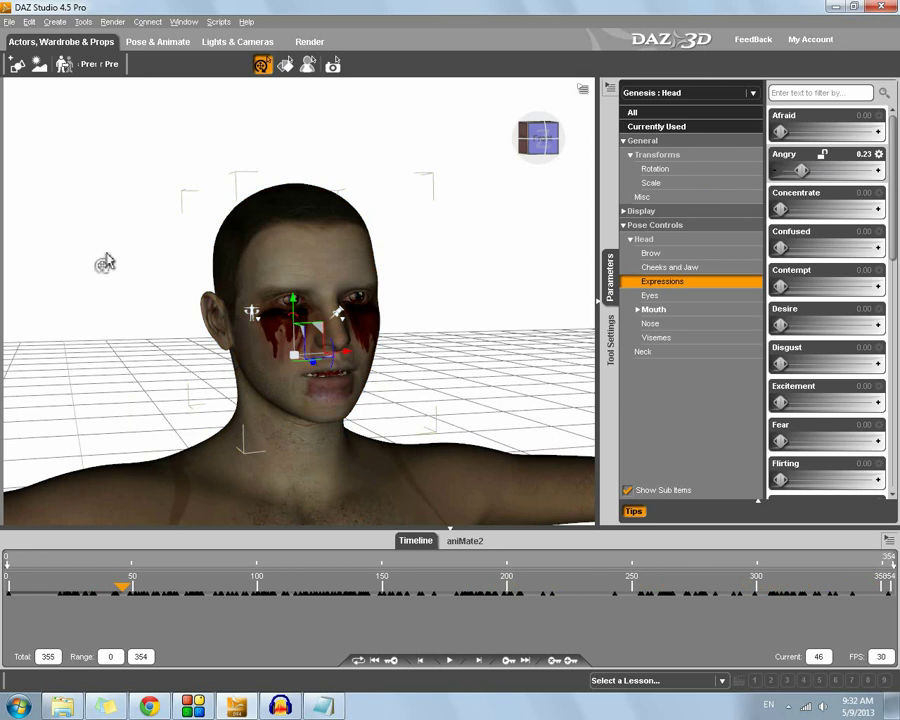
- Export the scene to FBX, keeping morph rules like Blink Right set to Export
left_click(9, 21)
left_click(32, 156)
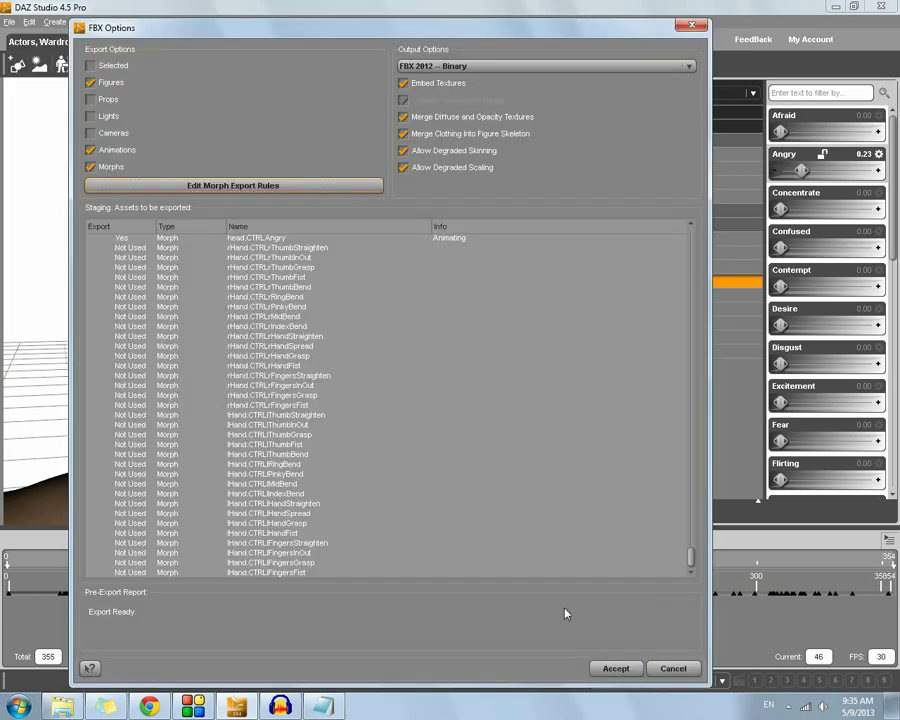
left_click(307, 187)
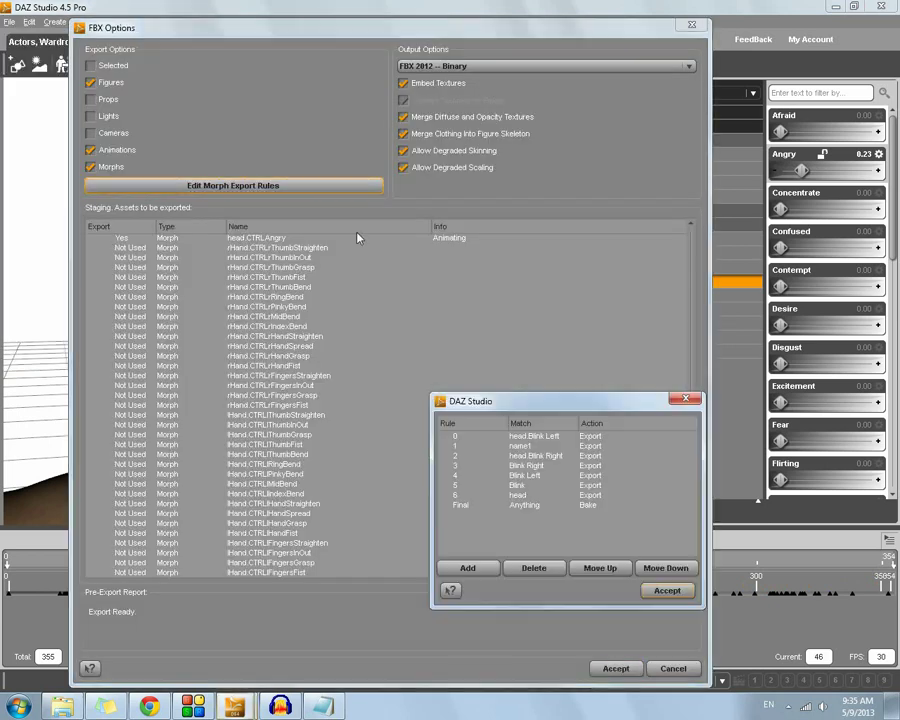
left_click(600, 466)
left_click(612, 527)
left_click(675, 596)
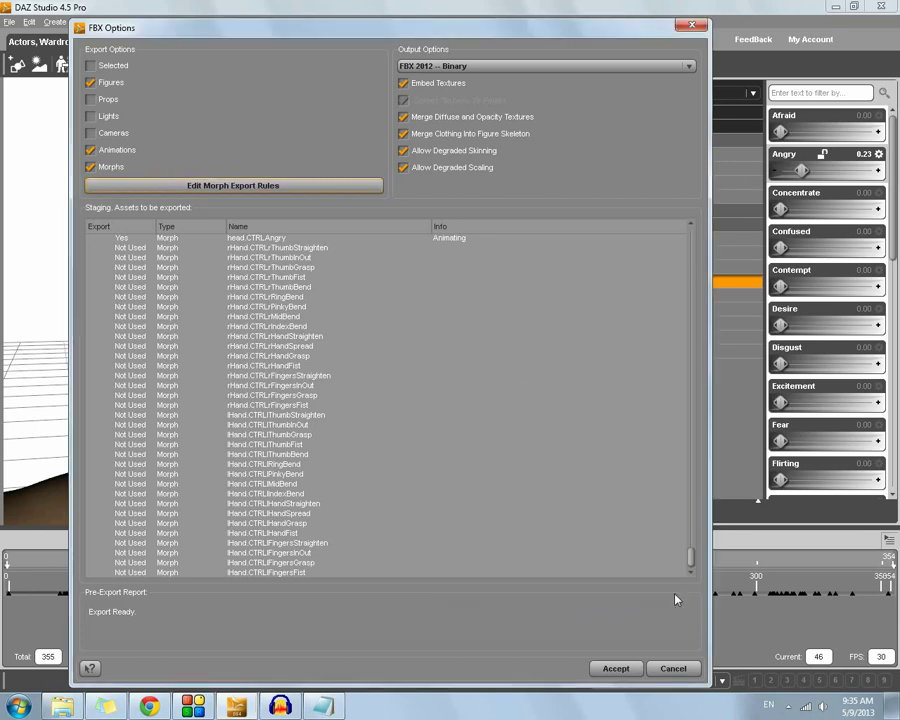
left_click(618, 666)
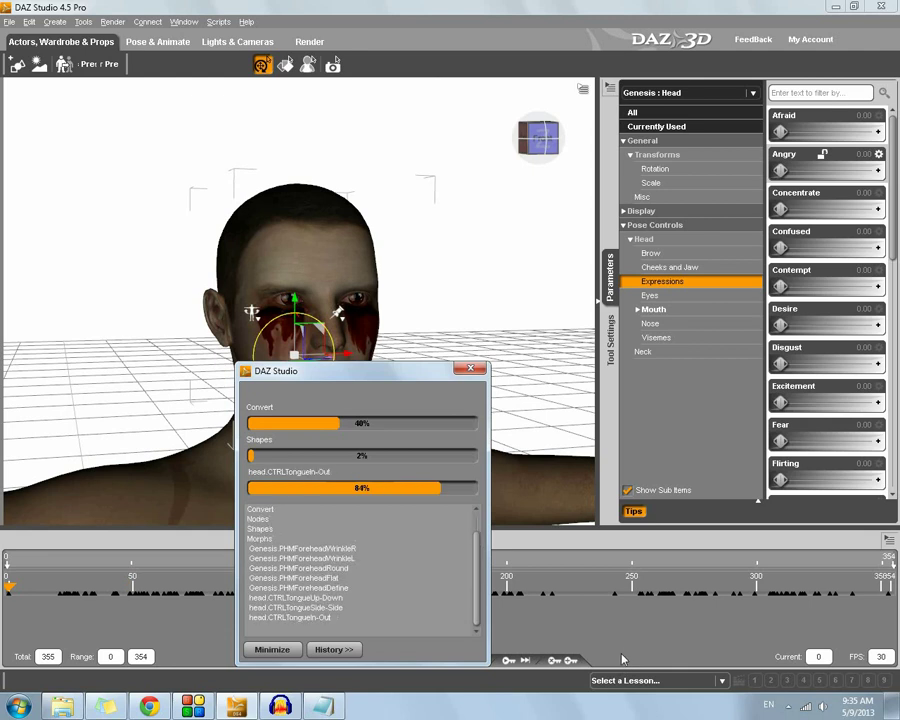
left_click_drag(404, 376, 660, 163)
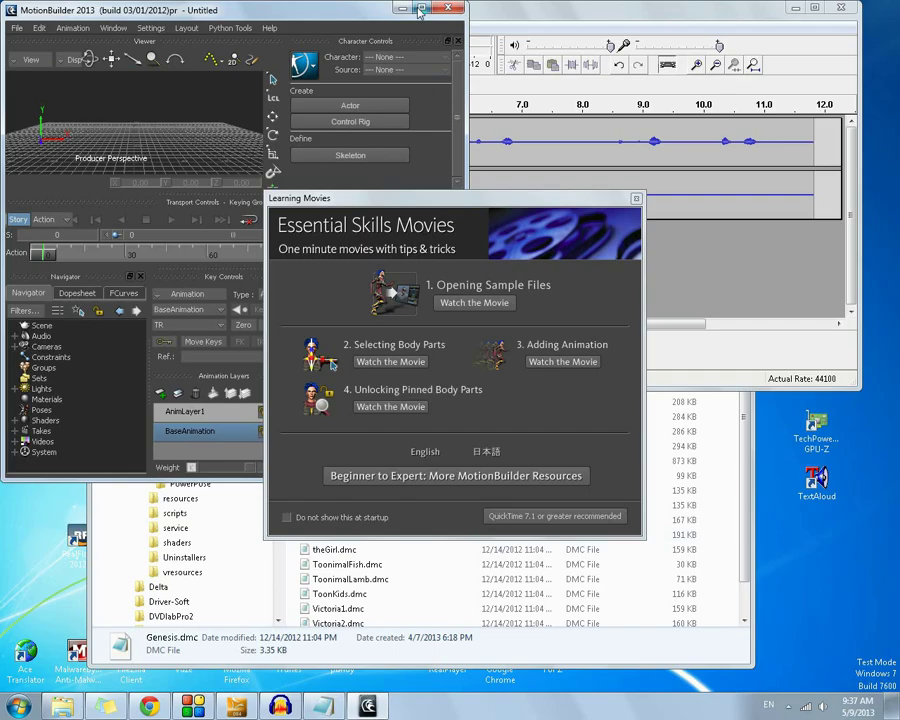
- Maximize MotionBuilder, dismiss Learning Movies, and open maniac.fbx
left_click(420, 9)
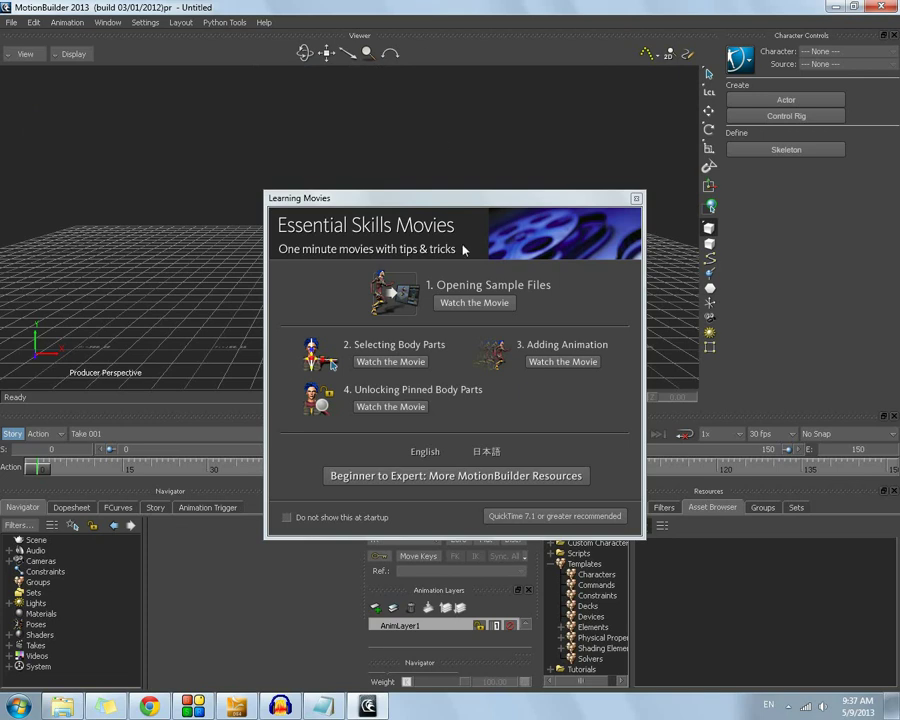
left_click(636, 198)
left_click(11, 22)
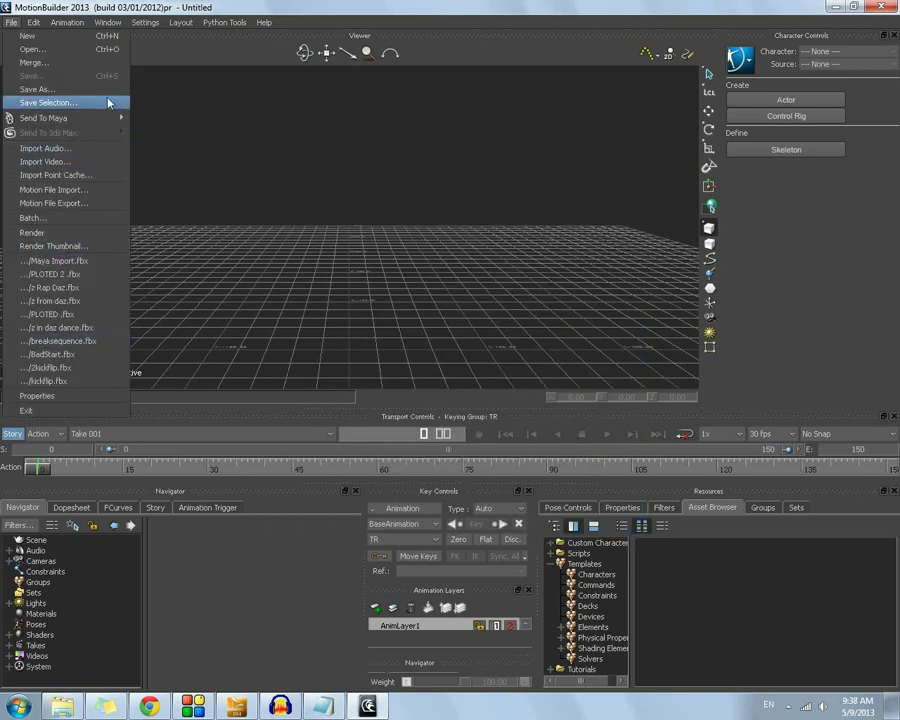
left_click(121, 49)
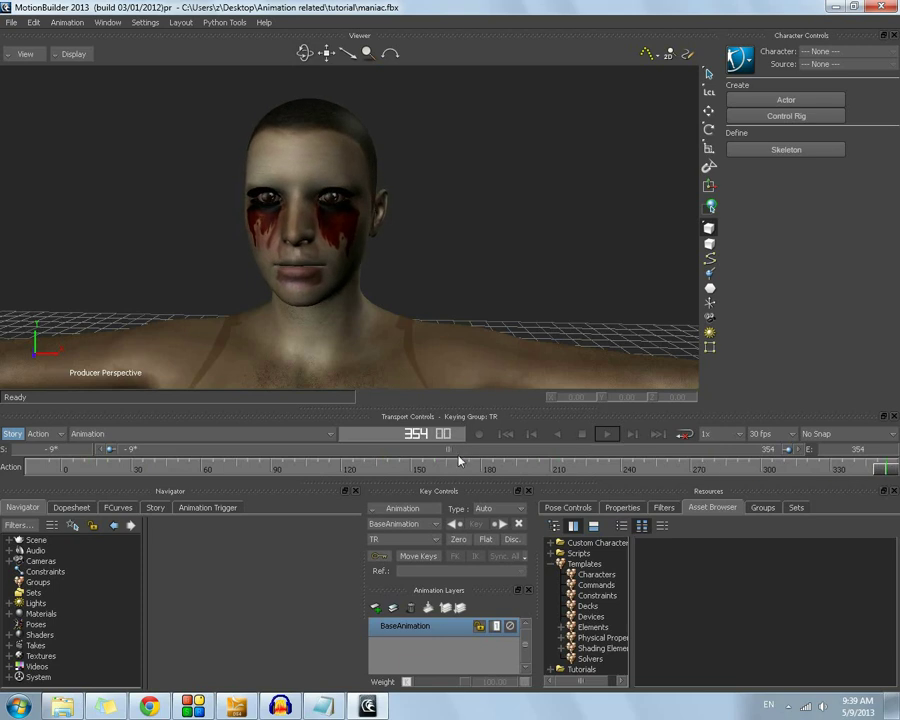
left_click(320, 163)
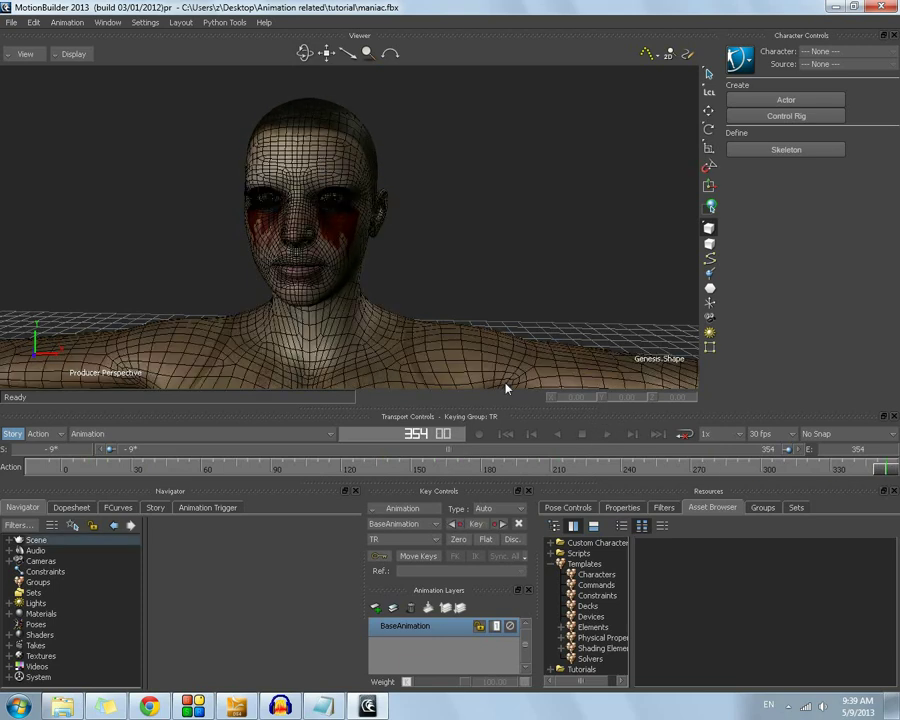
left_click(613, 510)
scroll(705, 580, "down", 10)
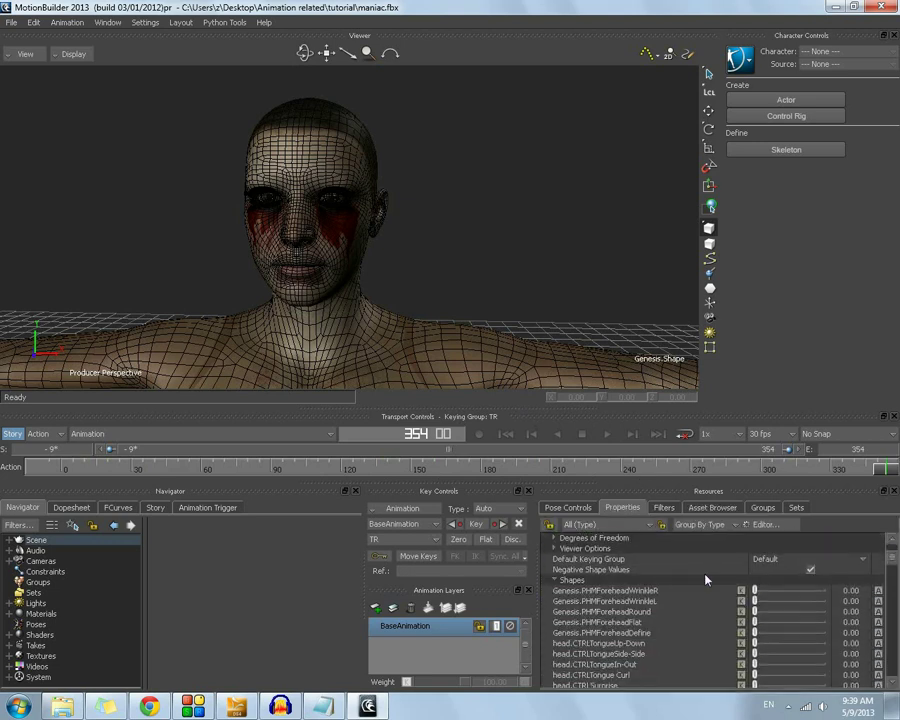
scroll(673, 583, "down", 3)
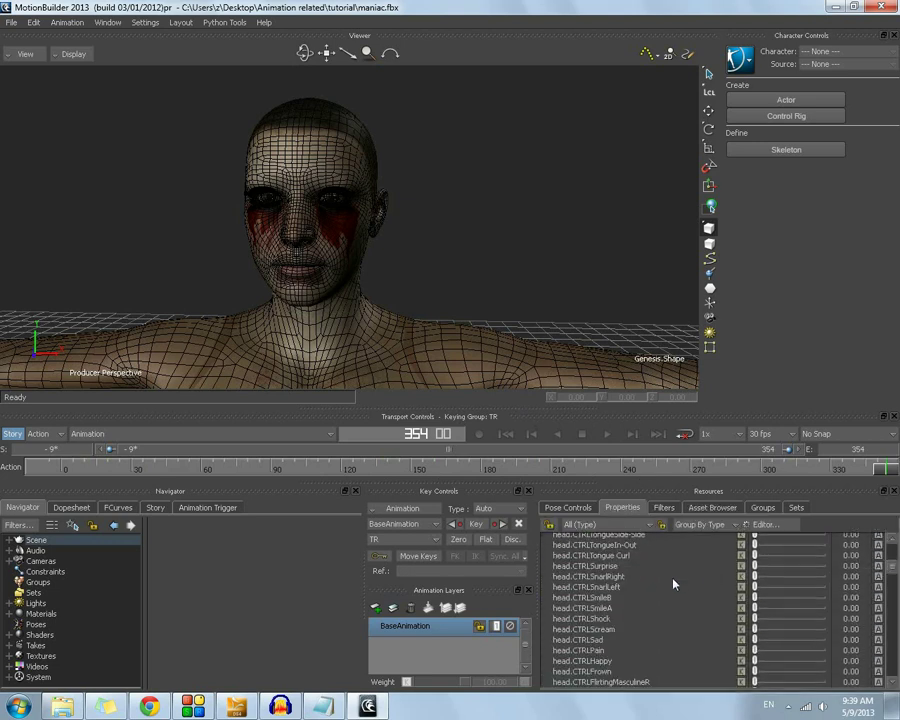
scroll(658, 596, "down", 2)
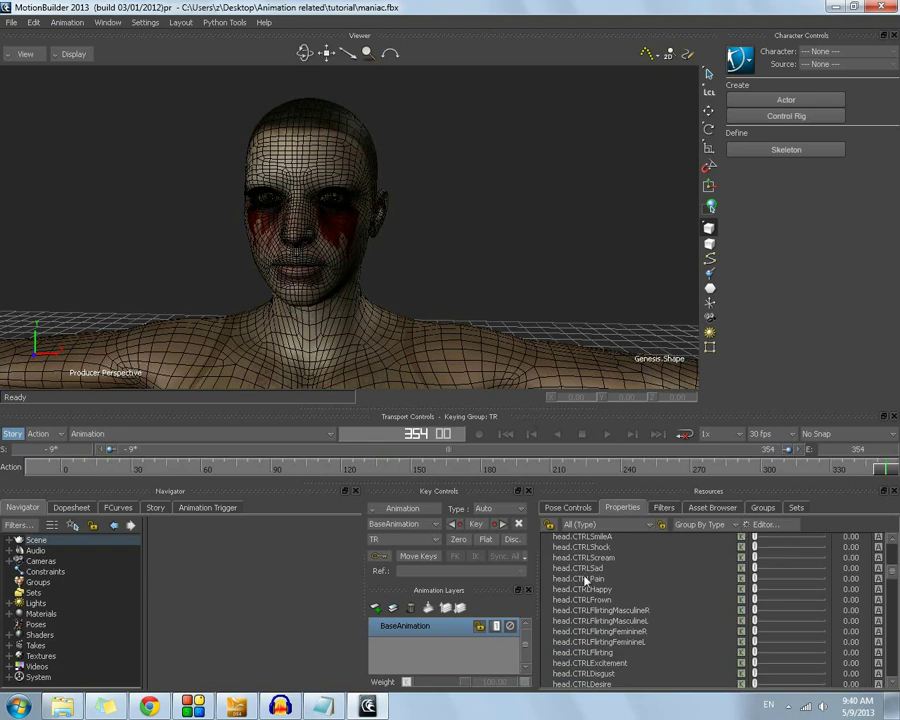
scroll(584, 582, "down", 5)
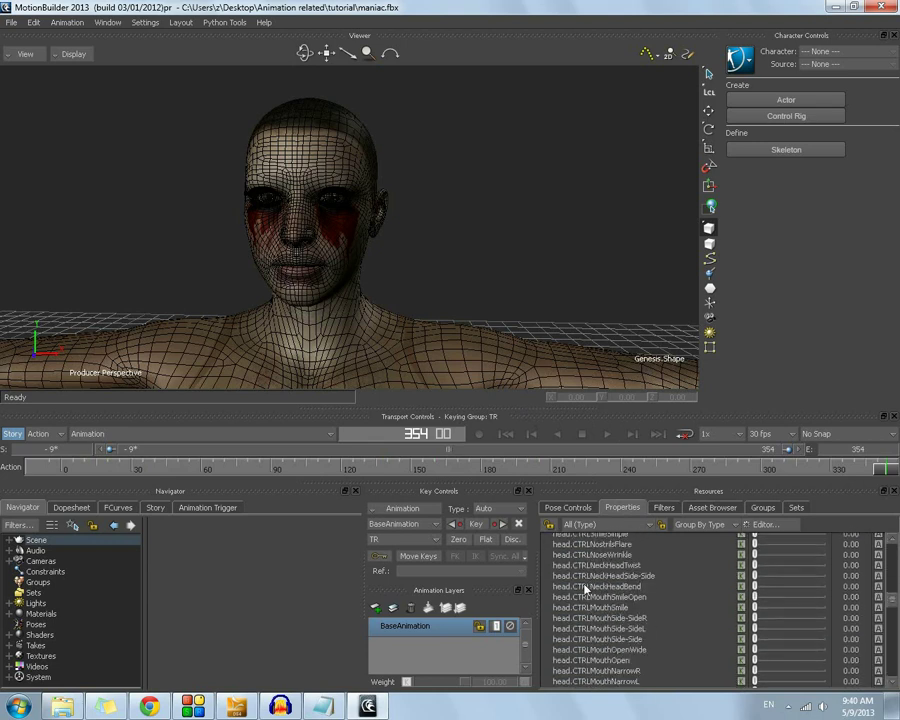
scroll(585, 590, "down", 10)
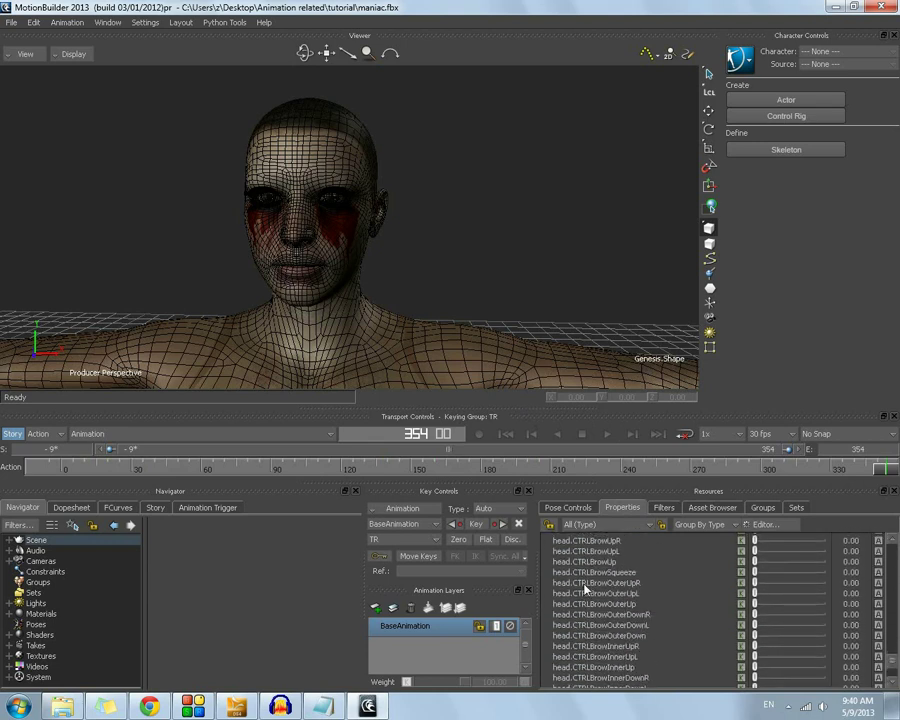
scroll(585, 590, "down", 10)
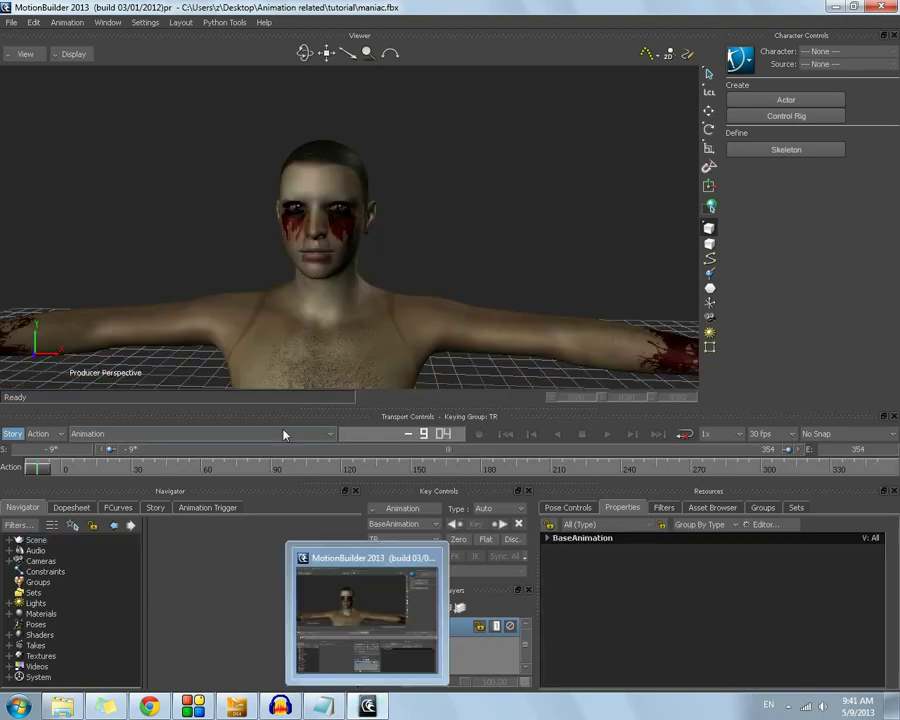
scroll(186, 363, "down", 5)
scroll(183, 376, "up", 2)
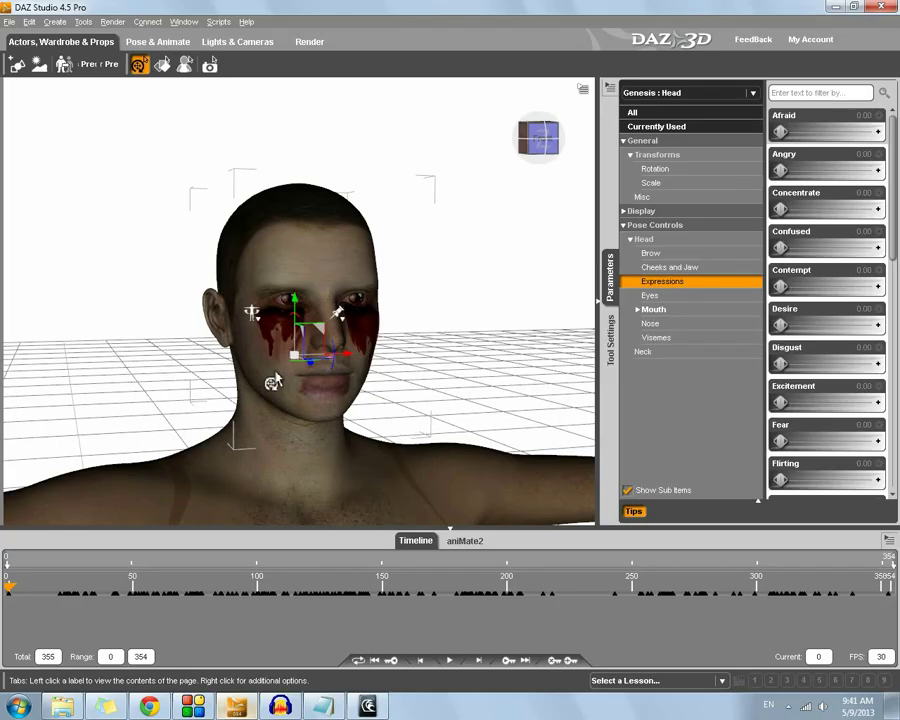
scroll(273, 382, "down", 6)
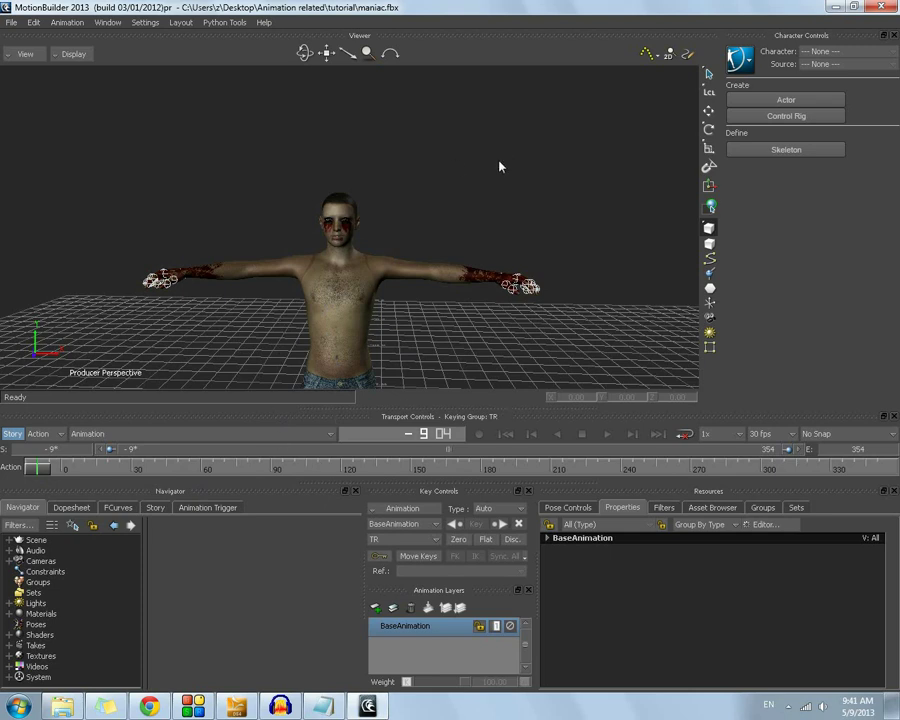
scroll(376, 237, "down", 4)
scroll(394, 215, "up", 2)
scroll(393, 217, "down", 2)
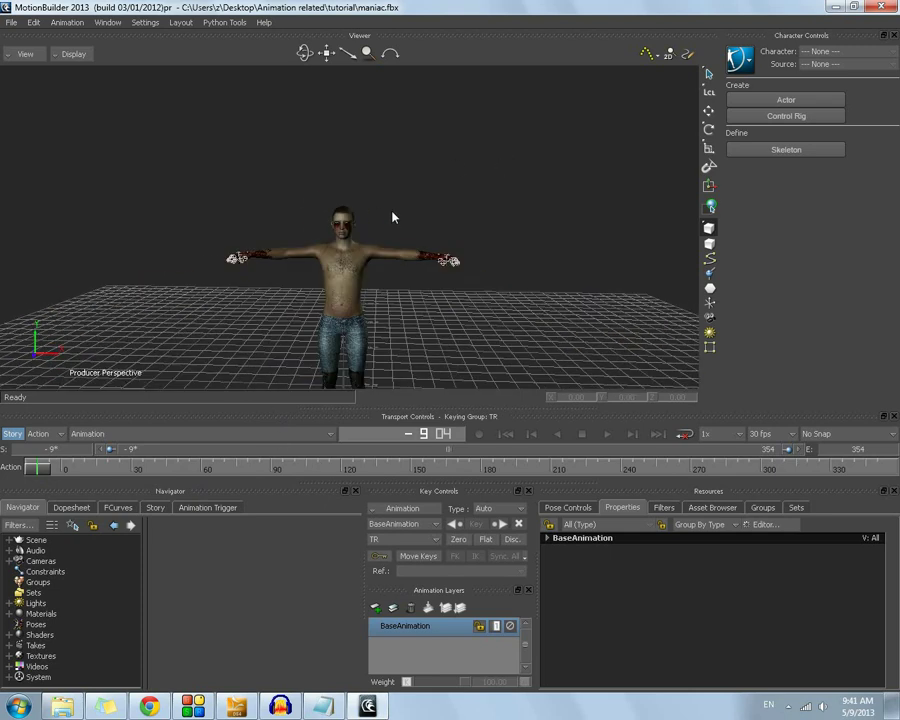
scroll(394, 217, "down", 3)
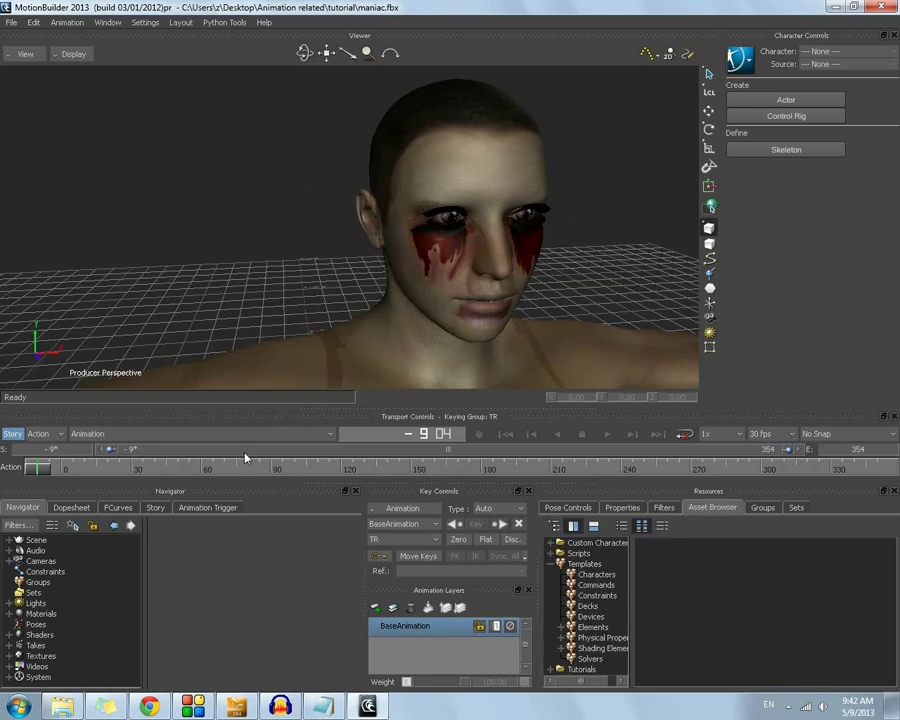
- Create Take 002 with a copy of the current animation and browse the Characters templates
left_click(206, 435)
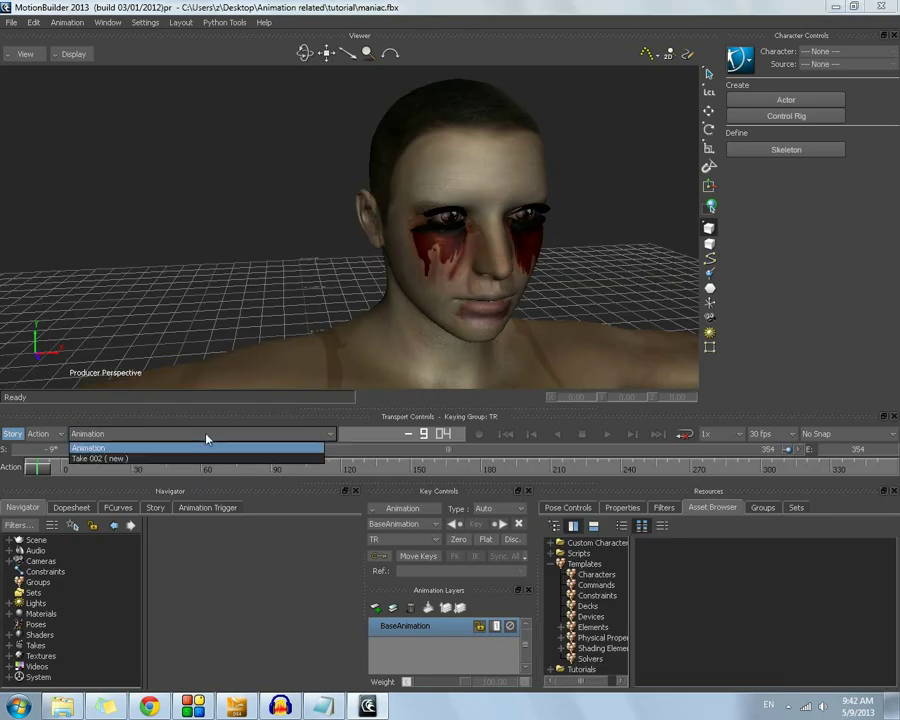
left_click(100, 458)
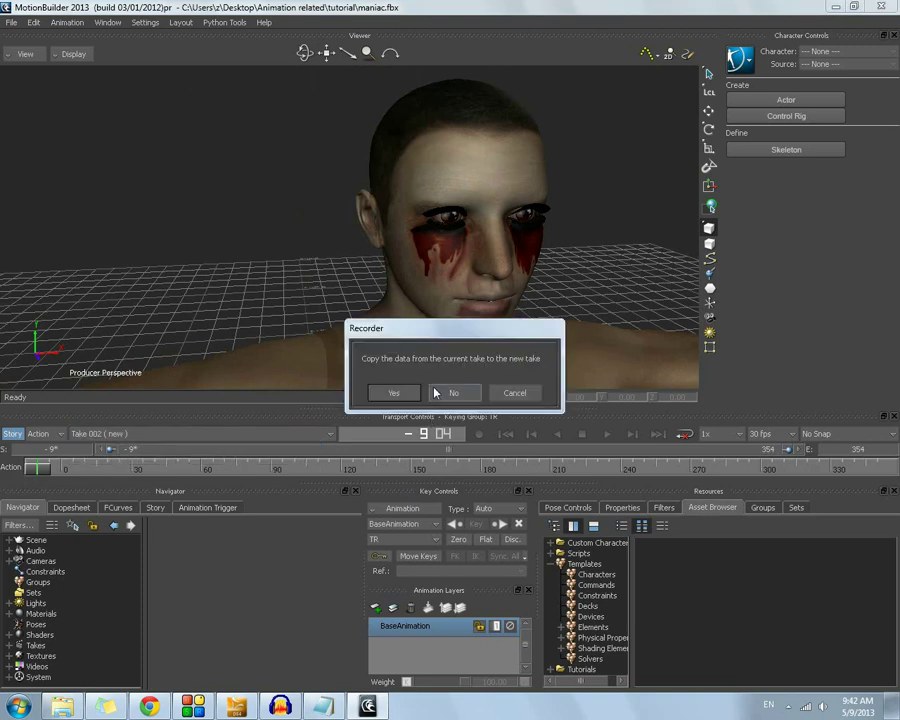
left_click(394, 393)
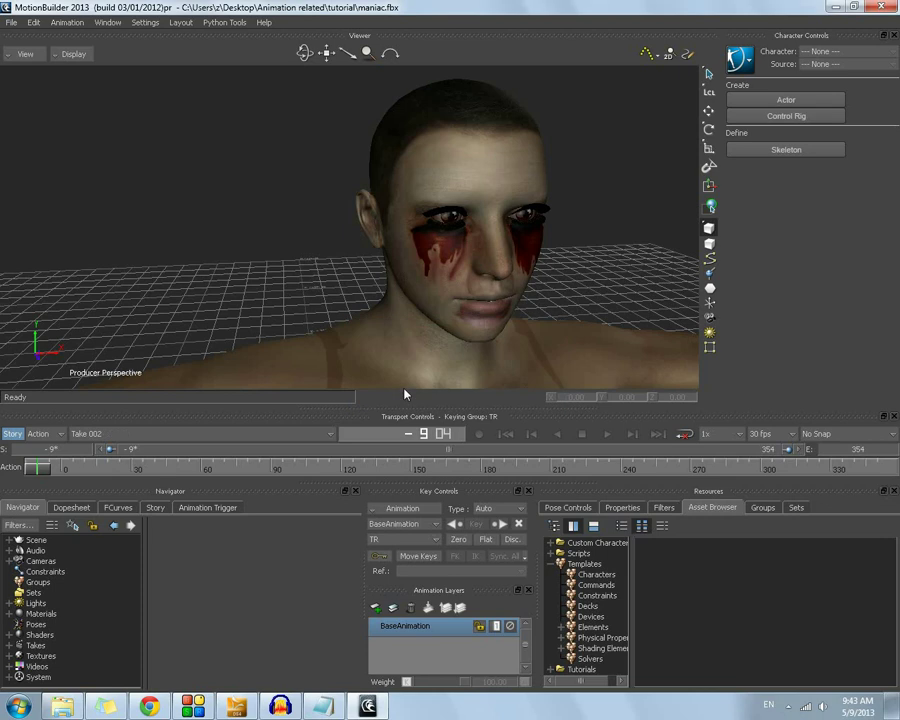
left_click(209, 435)
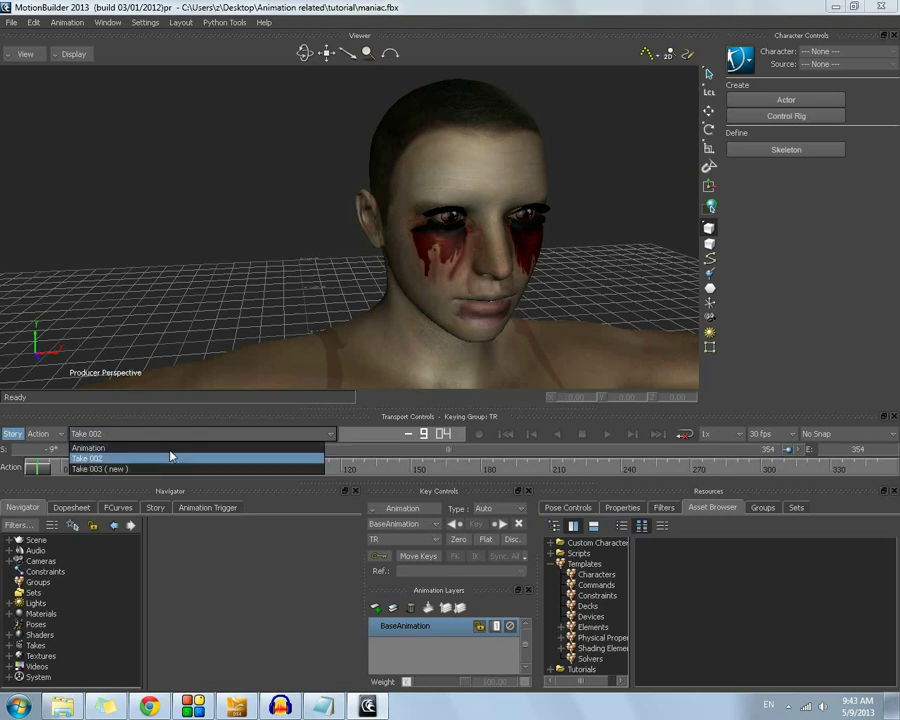
left_click(170, 448)
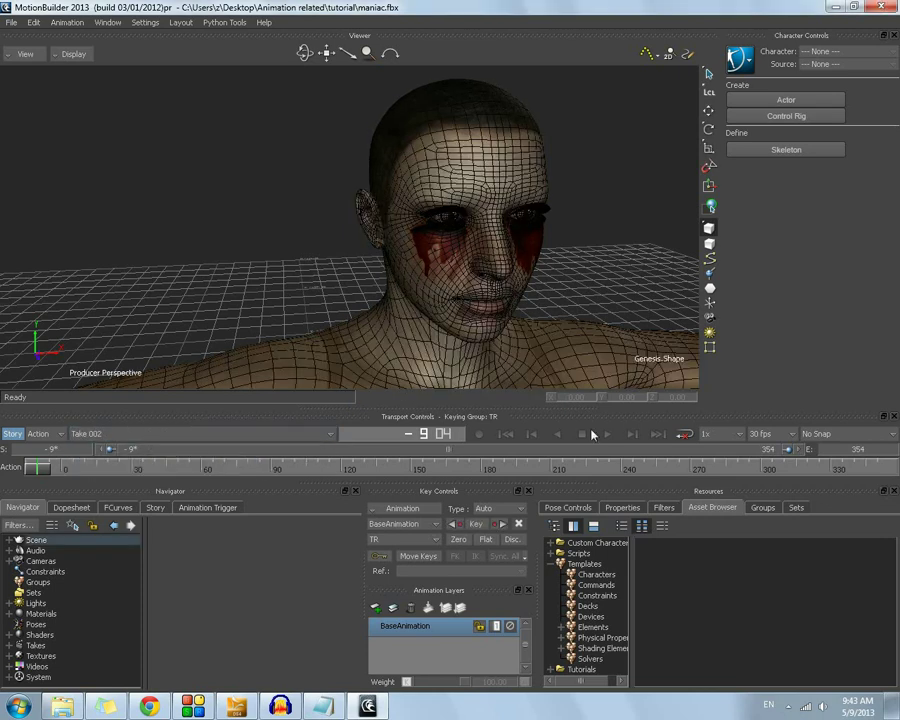
left_click(592, 576)
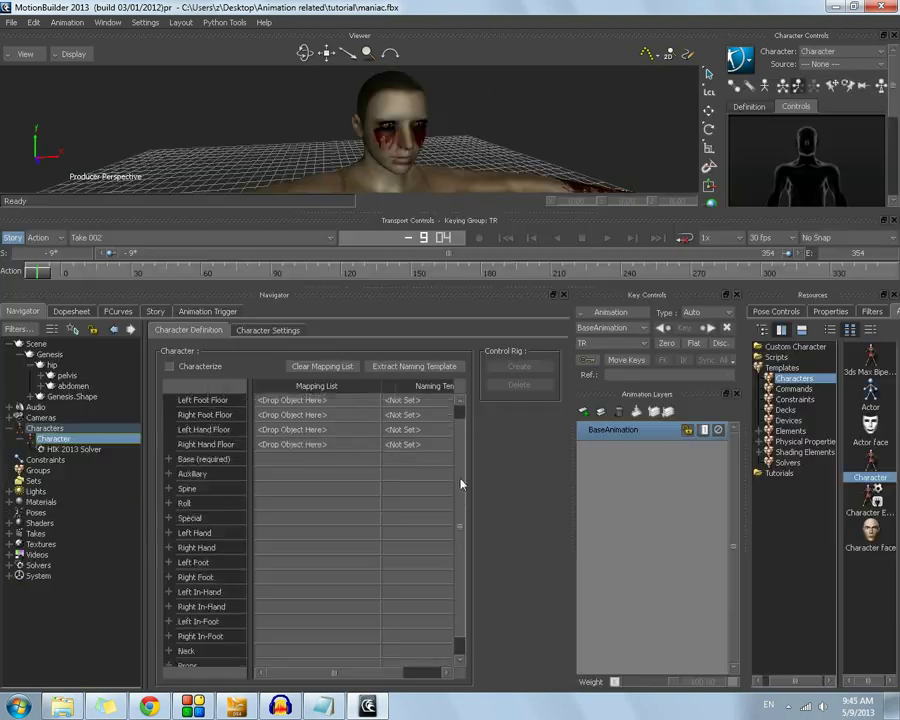
- Expand the Base (required) slots and show an enlarged Scene bone hierarchy pane in DAZ Studio
scroll(460, 482, "down", 1)
left_click(169, 438)
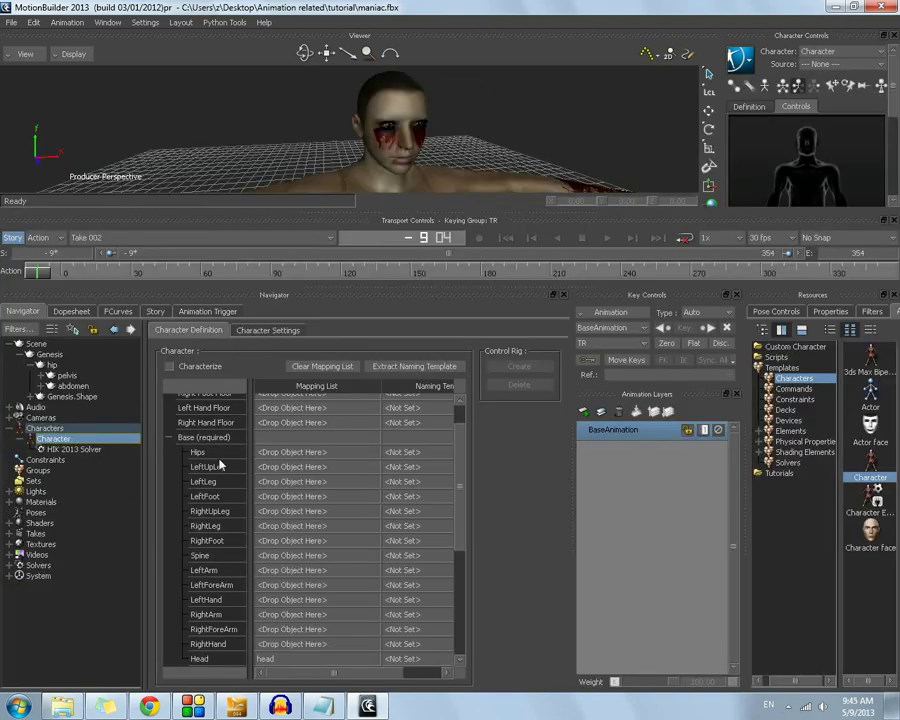
left_click(236, 706)
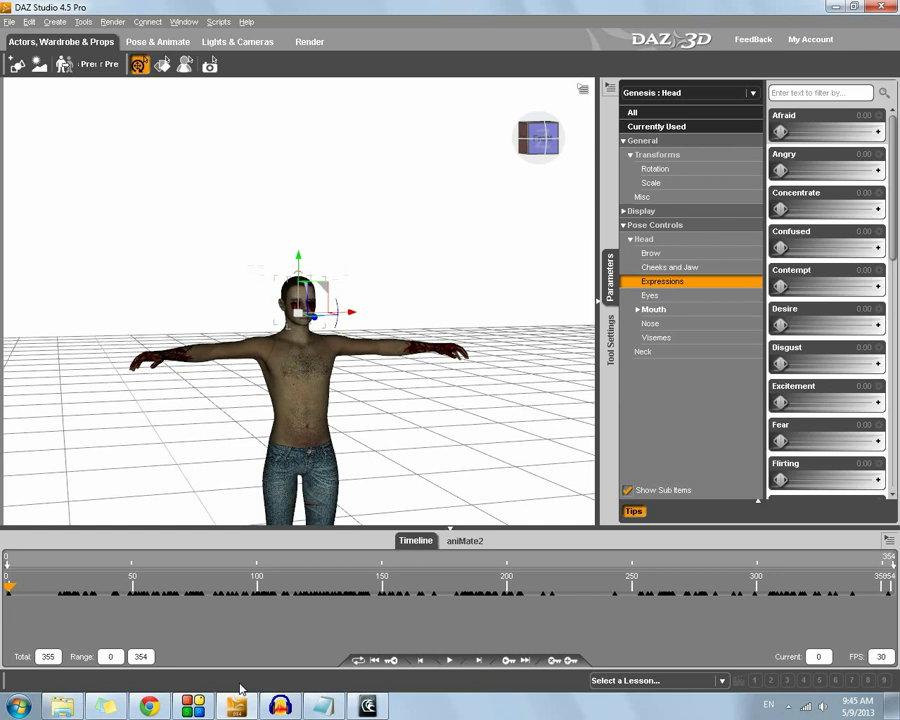
left_click(183, 21)
mouse_move(205, 36)
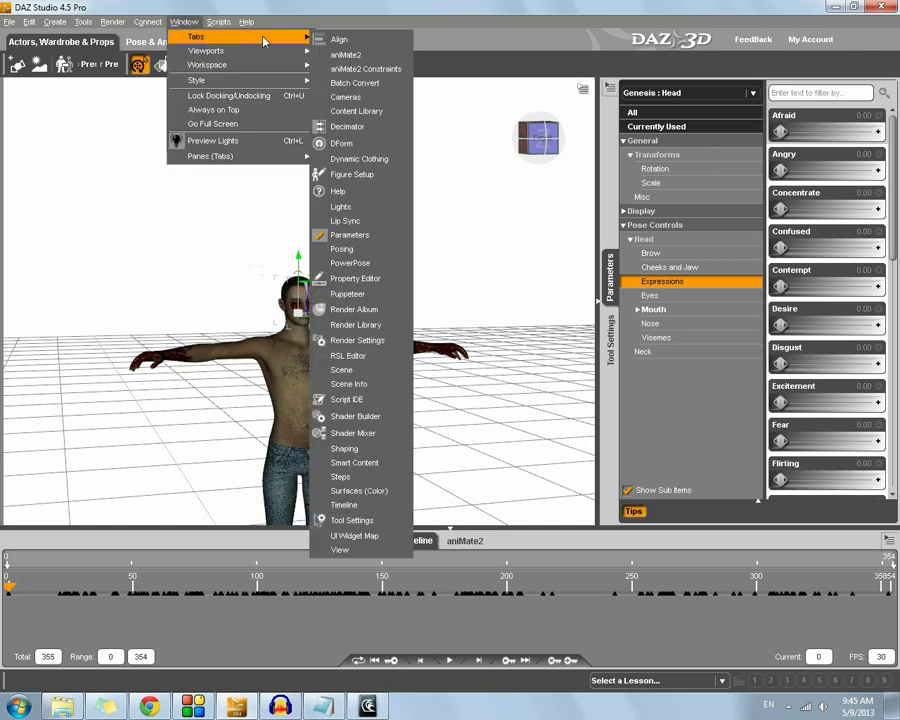
left_click(360, 369)
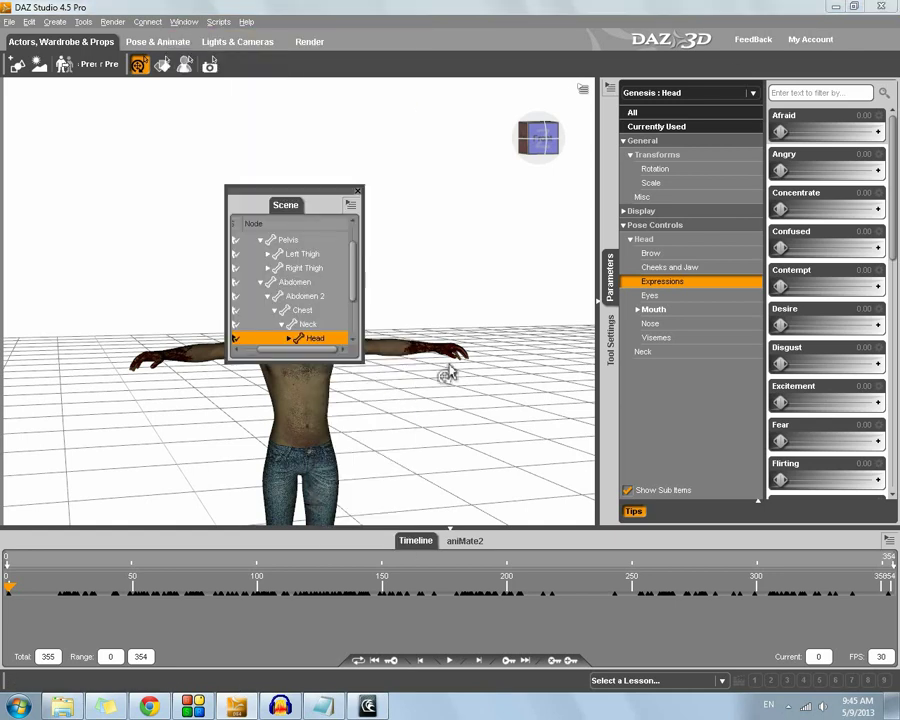
left_click_drag(363, 364, 446, 482)
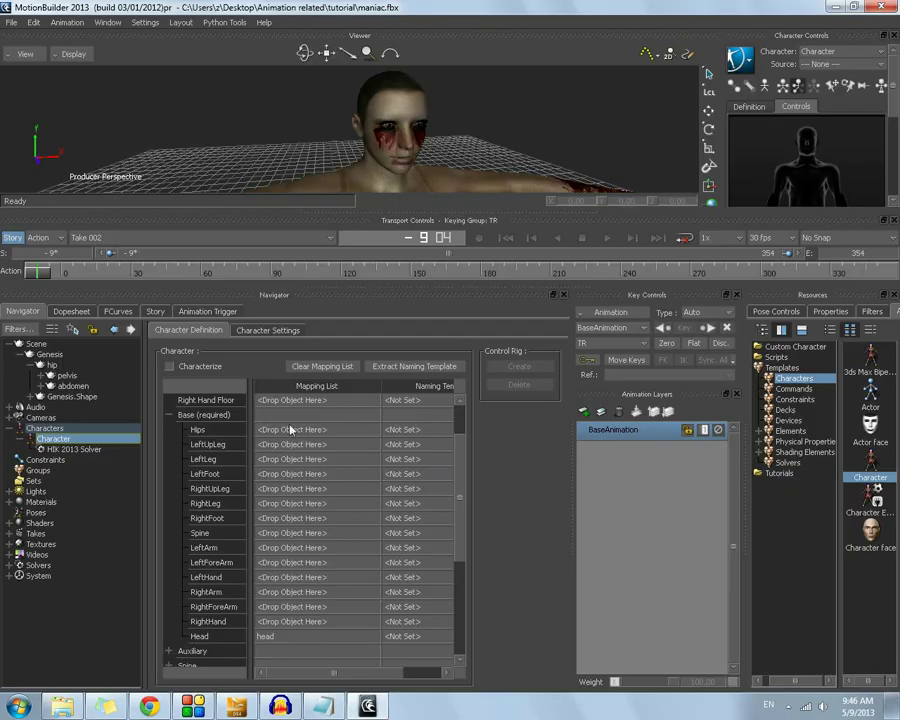
- Select the hip and left hand bones in DAZ Studio's see-through skeleton view to compare names
left_click(53, 366)
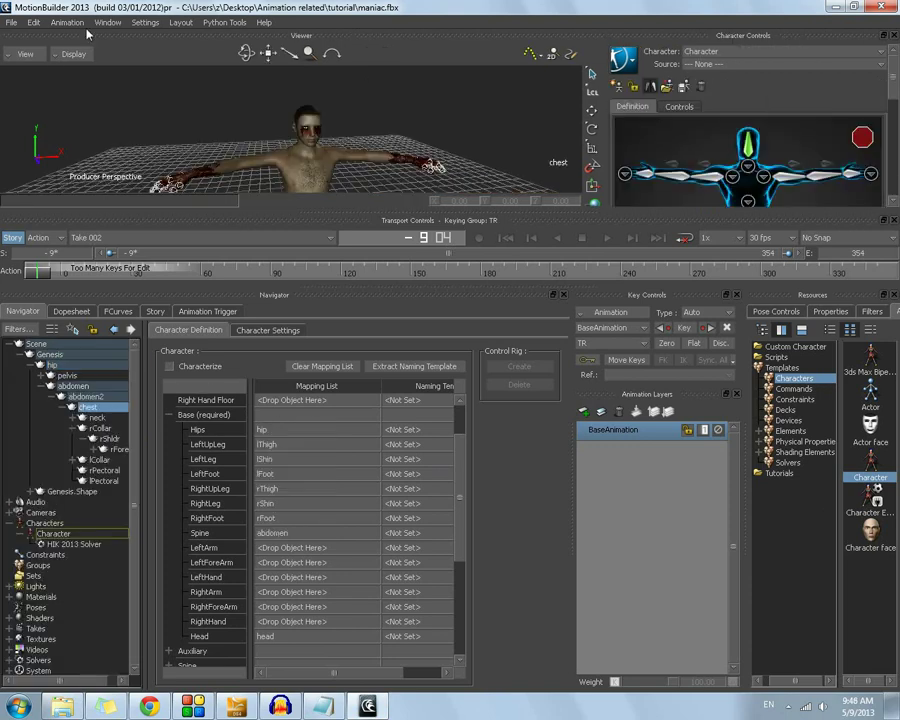
left_click(80, 55)
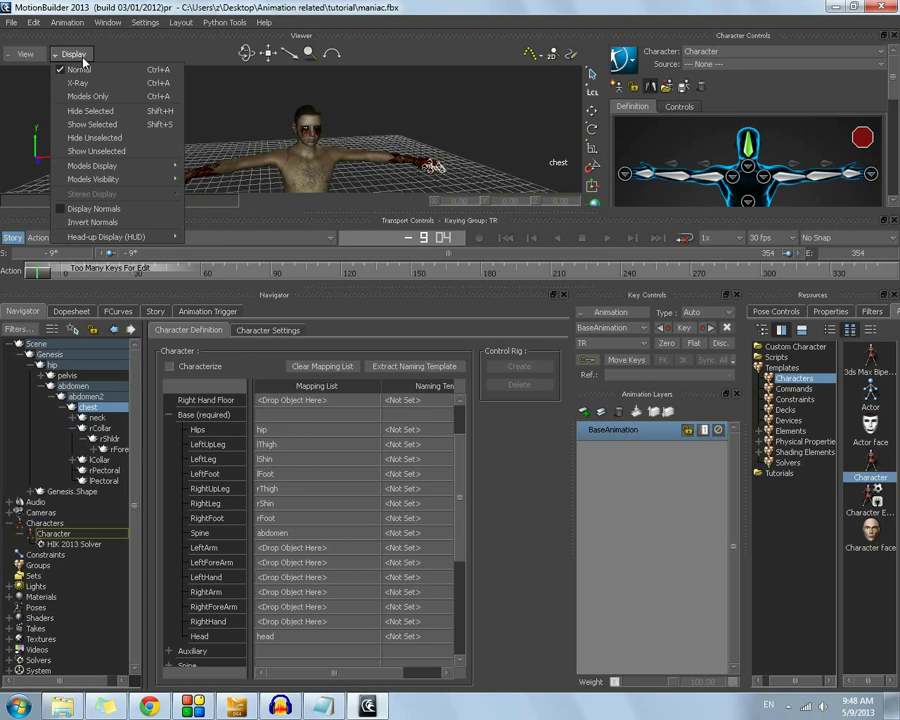
left_click(86, 83)
left_click(195, 172)
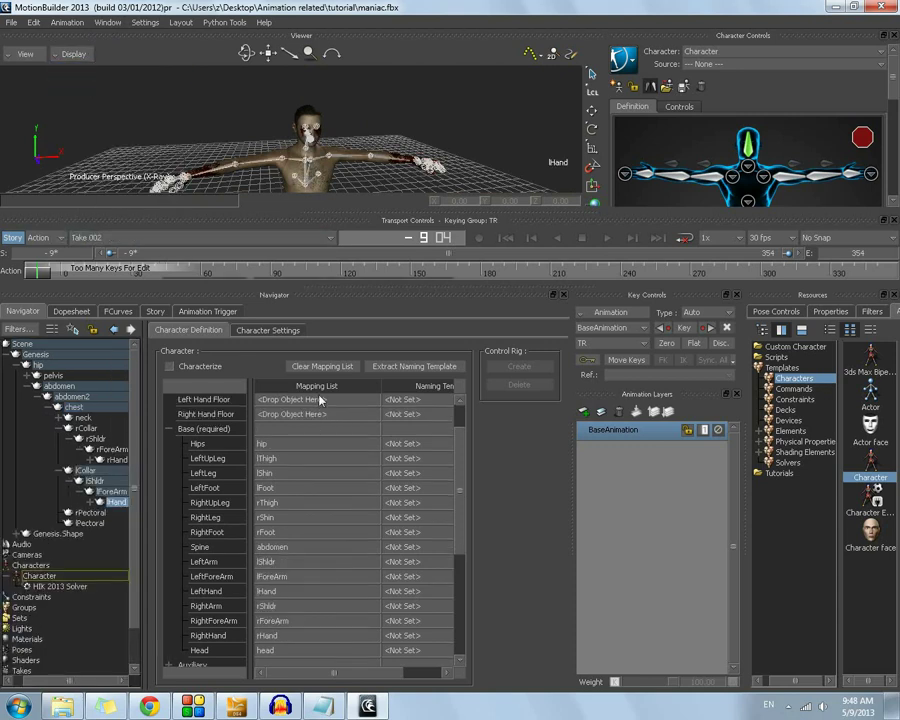
scroll(286, 424, "down", 3)
scroll(286, 424, "down", 2)
scroll(250, 440, "up", 4)
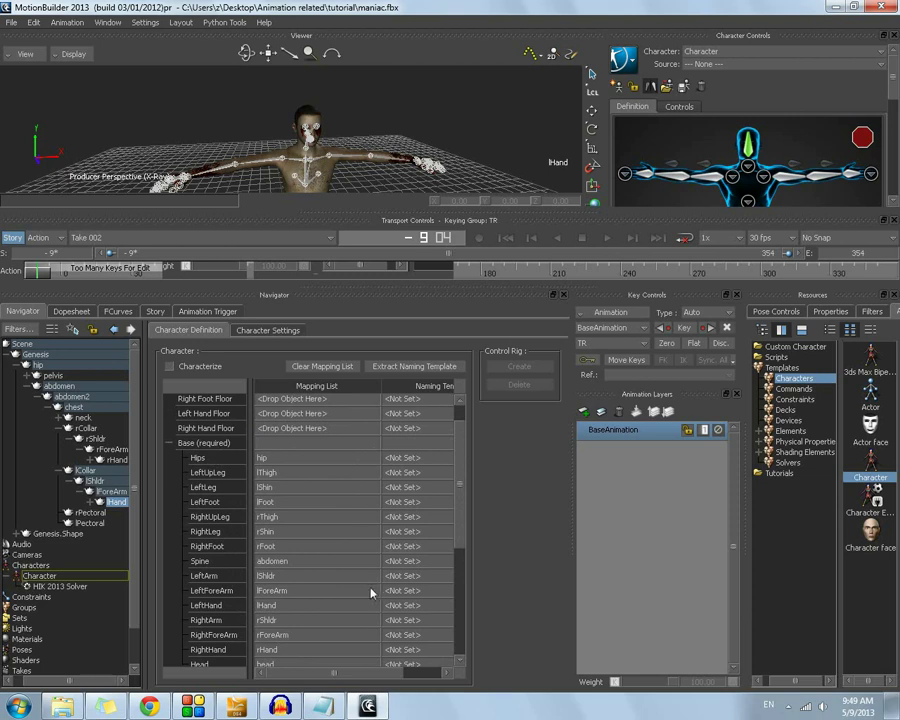
scroll(375, 592, "down", 1)
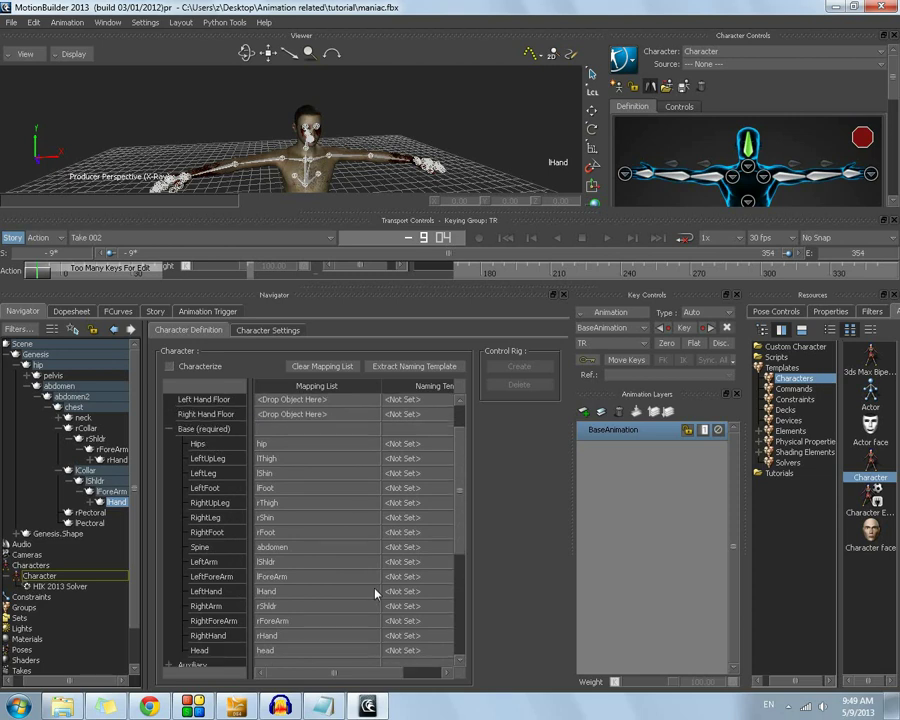
- Compare bone names in DAZ Studio, then characterize the mapped Genesis skeleton as a Biped
left_click(254, 712)
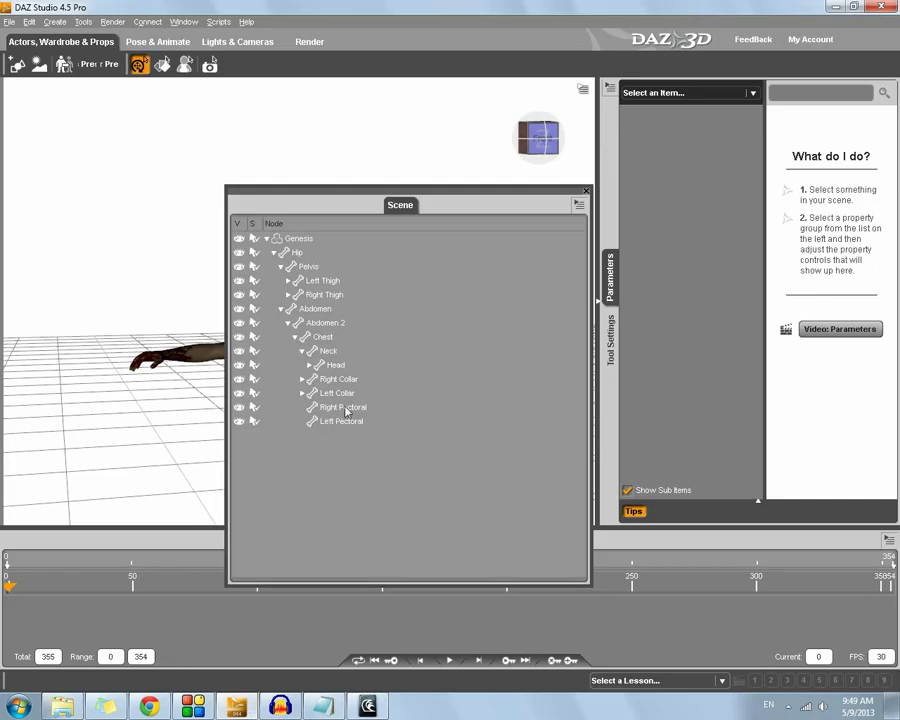
key("alt+Tab")
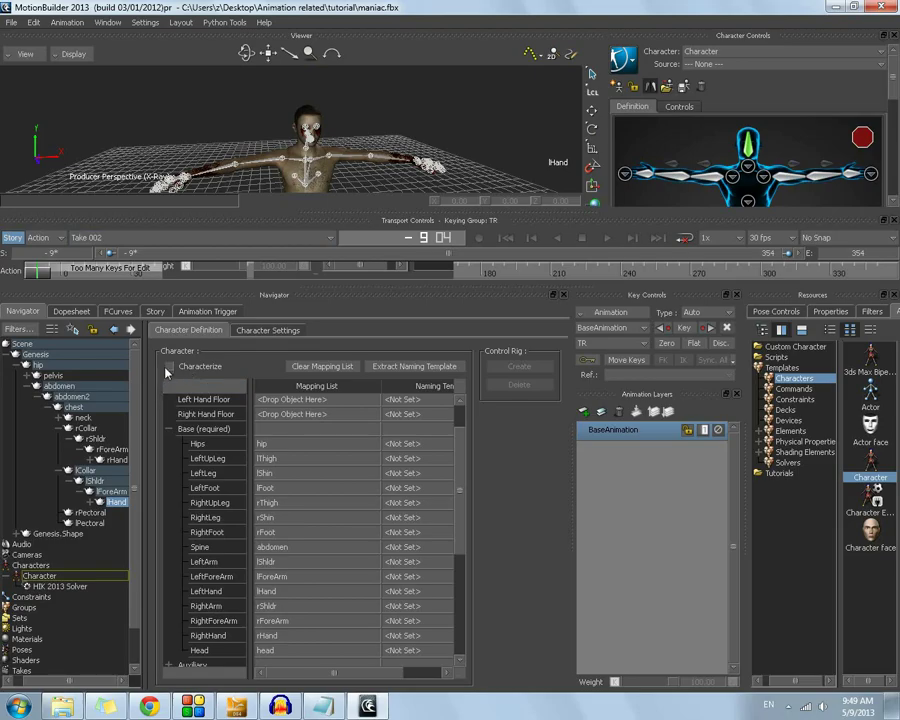
left_click(169, 367)
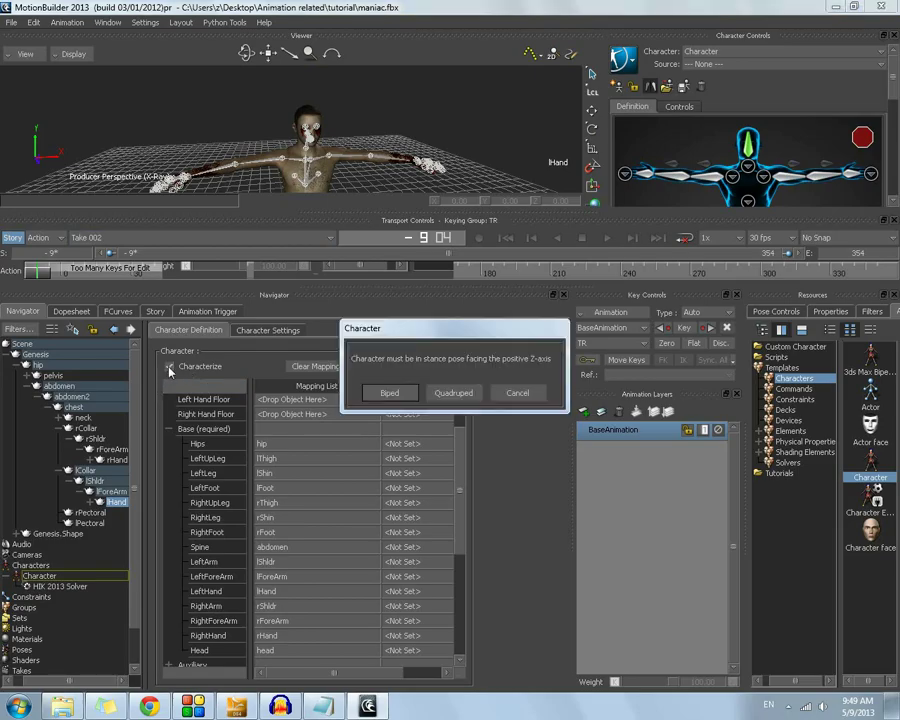
left_click(390, 393)
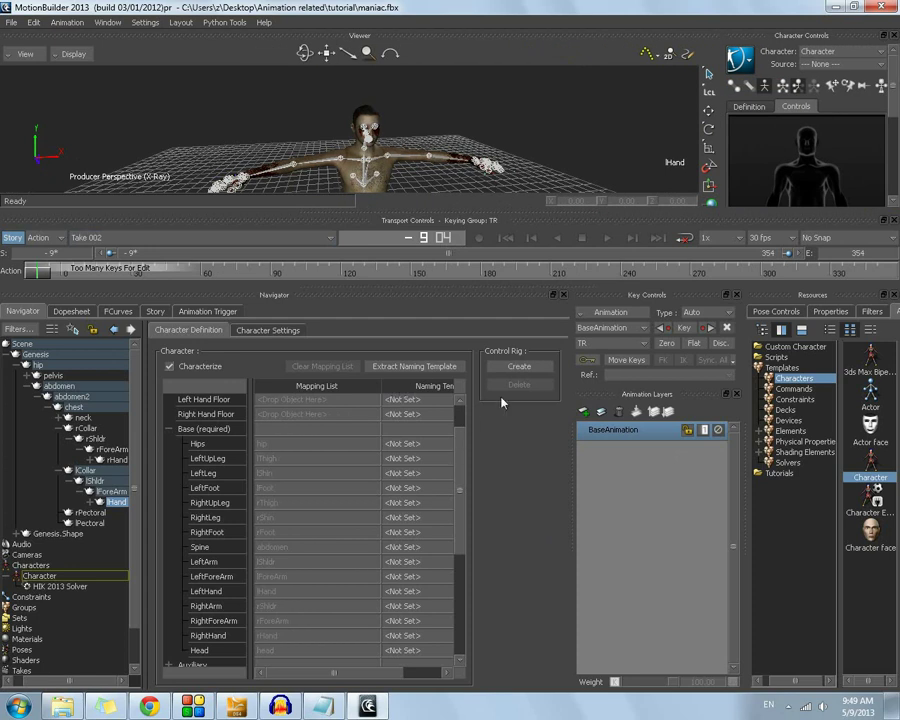
- Create an FK/IK control rig for the character and widen the key controls panels
left_click(520, 367)
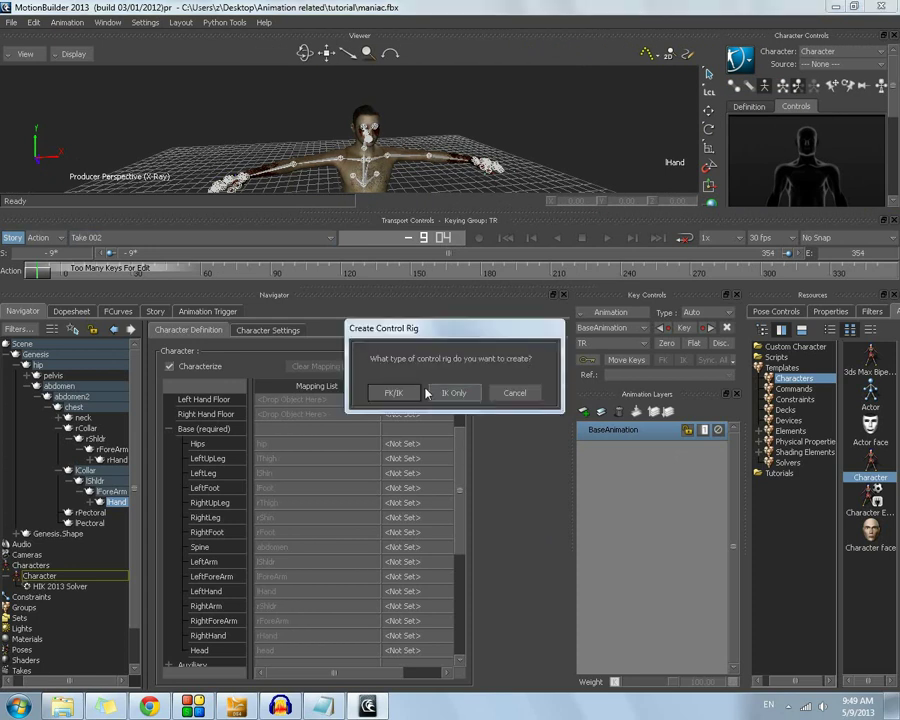
left_click(394, 393)
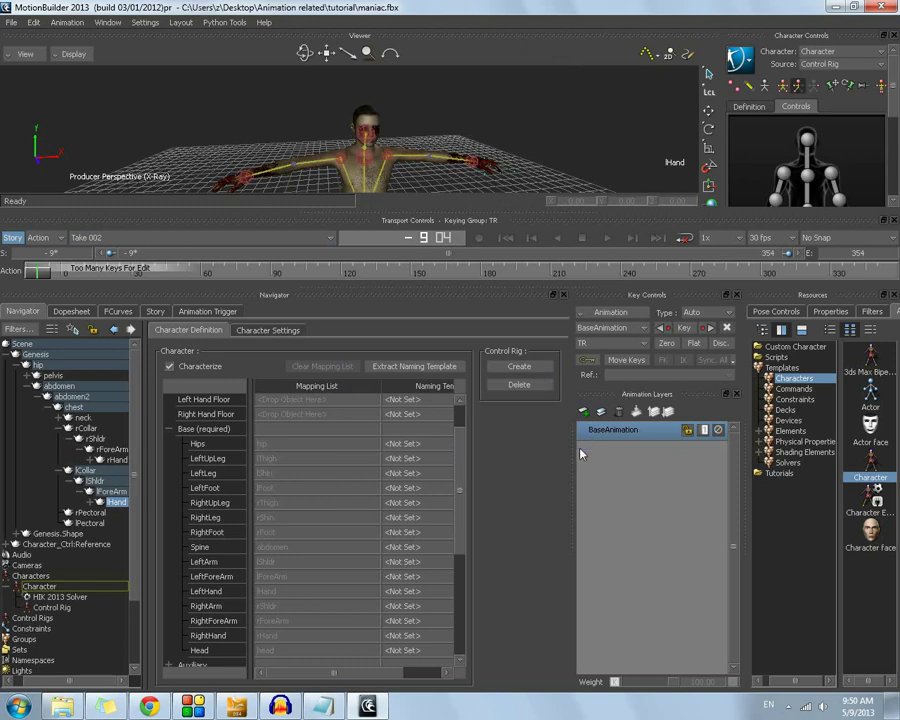
left_click_drag(569, 458, 349, 480)
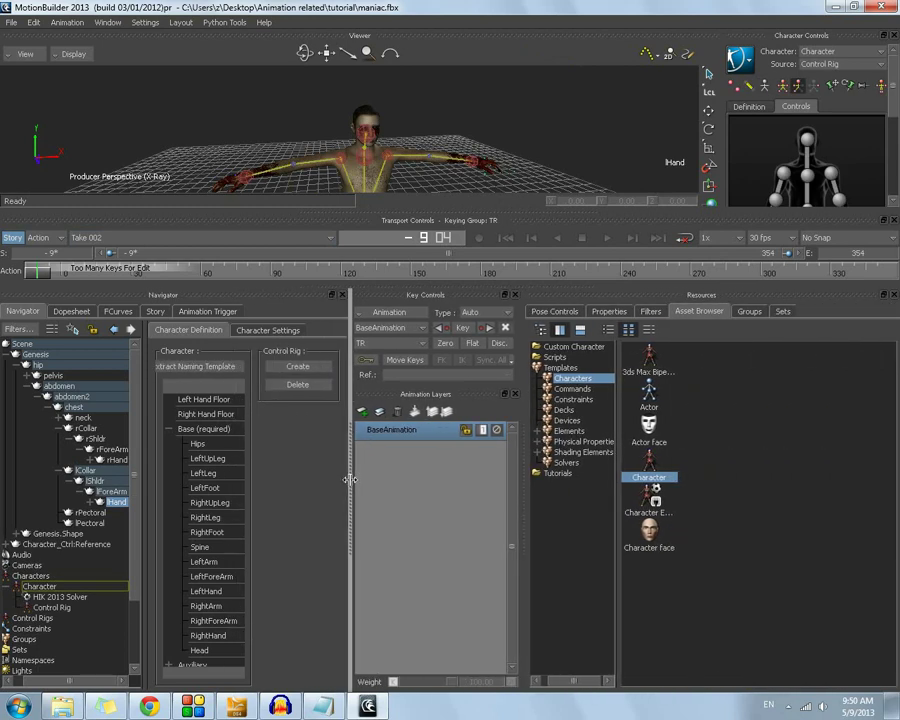
scroll(330, 145, "up", 3)
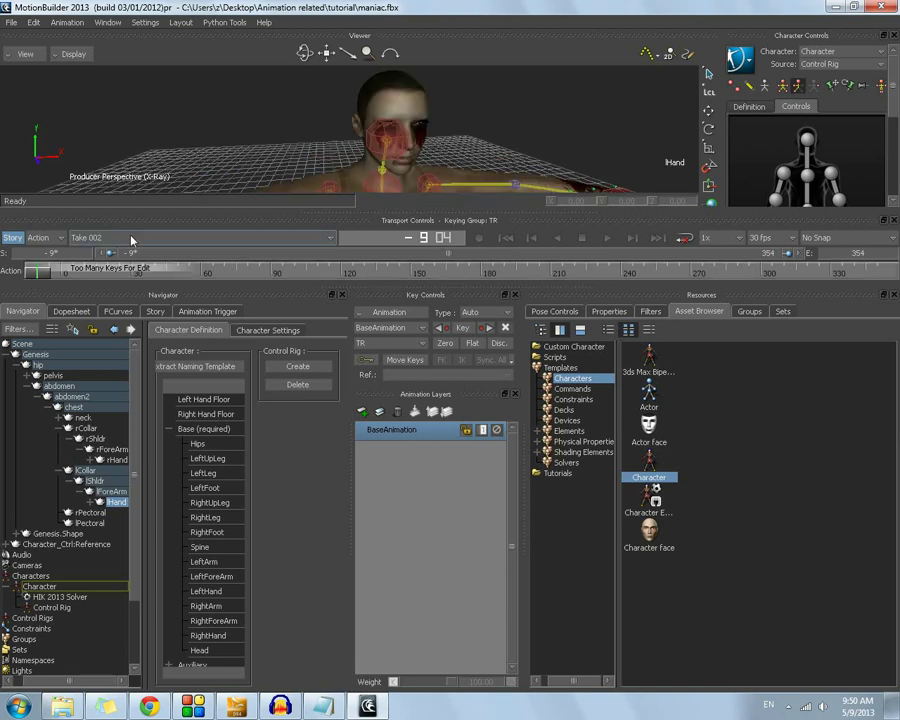
- Add a new take without copying animation and scrub through it
left_click(131, 240)
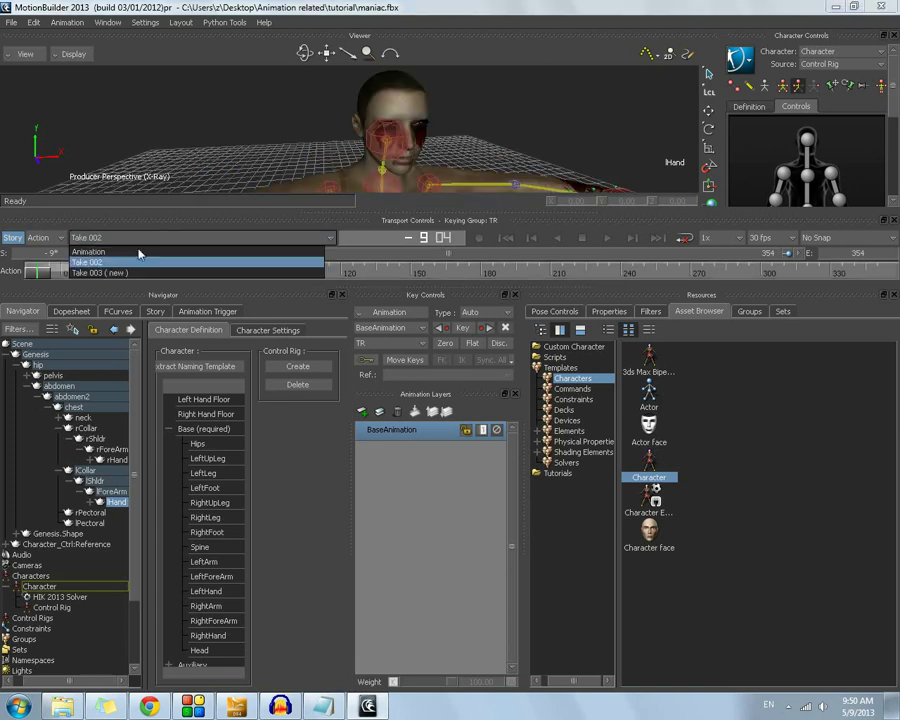
left_click(143, 272)
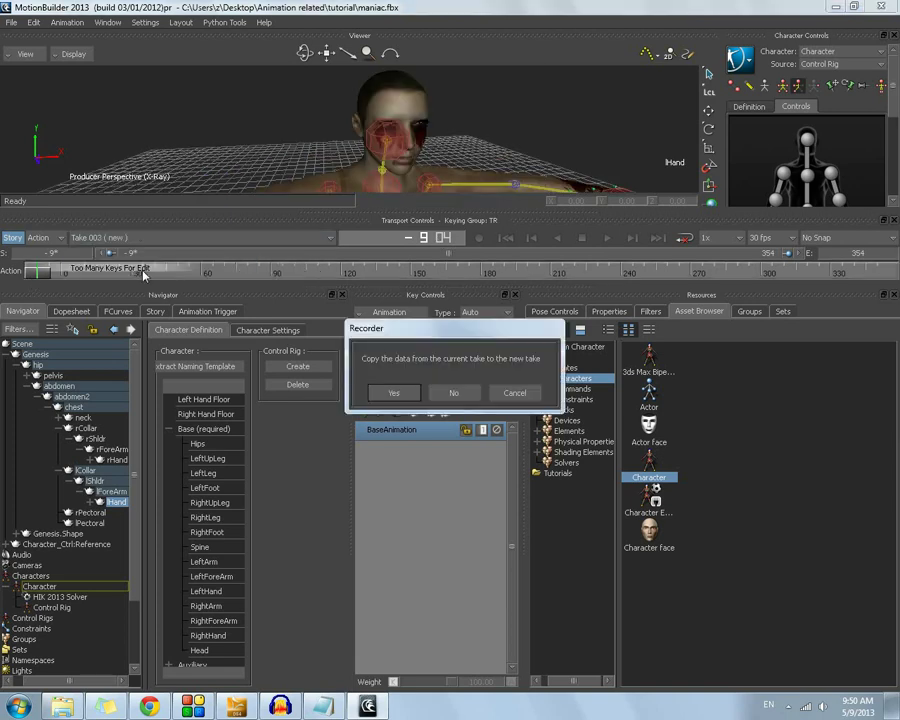
left_click(455, 392)
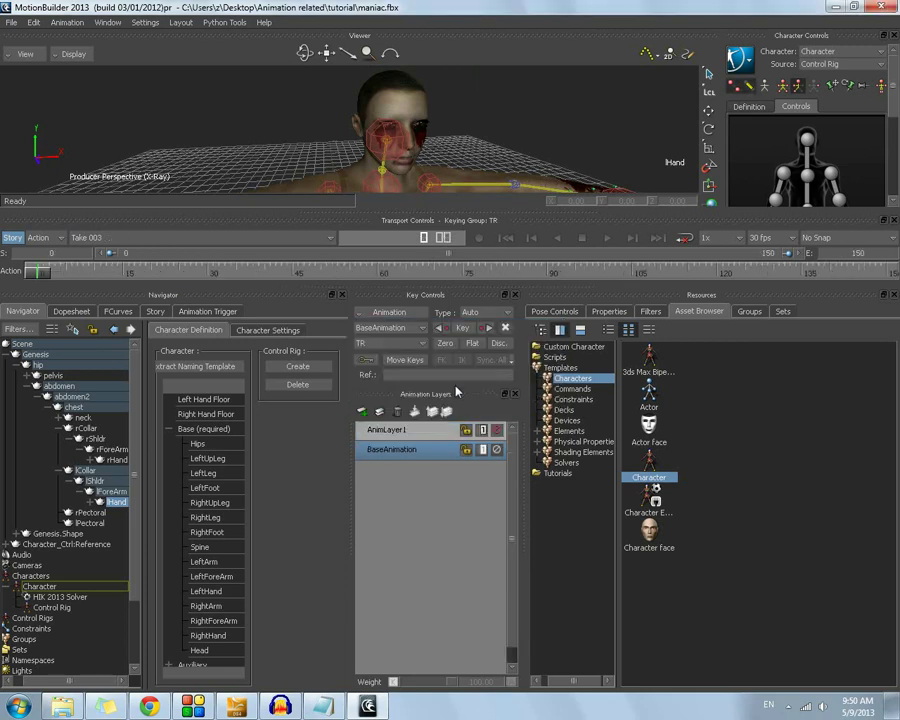
left_click_drag(36, 270, 245, 270)
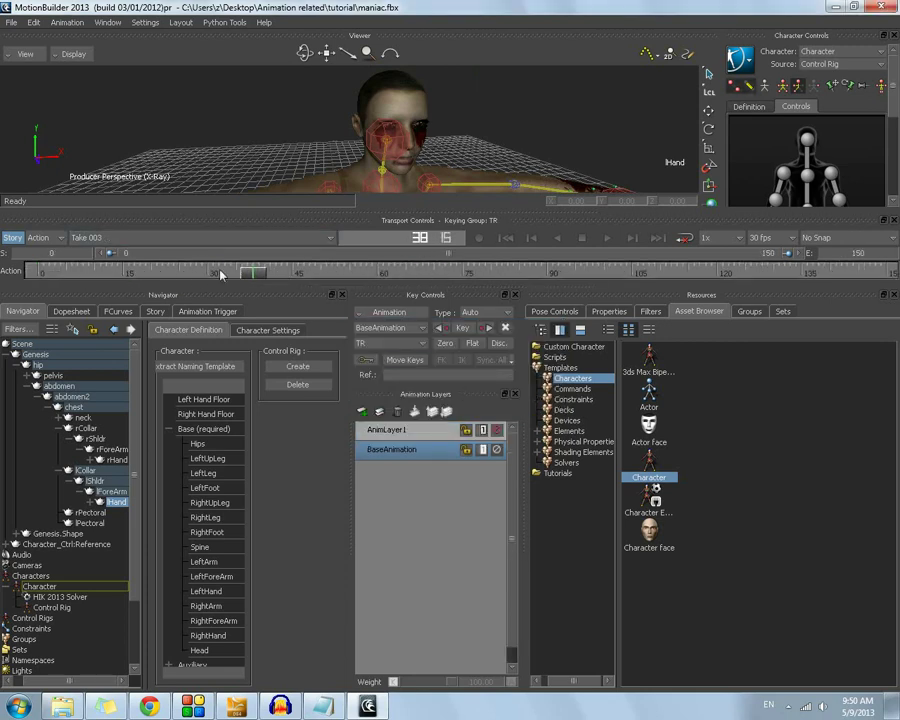
- Select the face mesh and turn off the character's X-Ray display
left_click(68, 54)
left_click(74, 91)
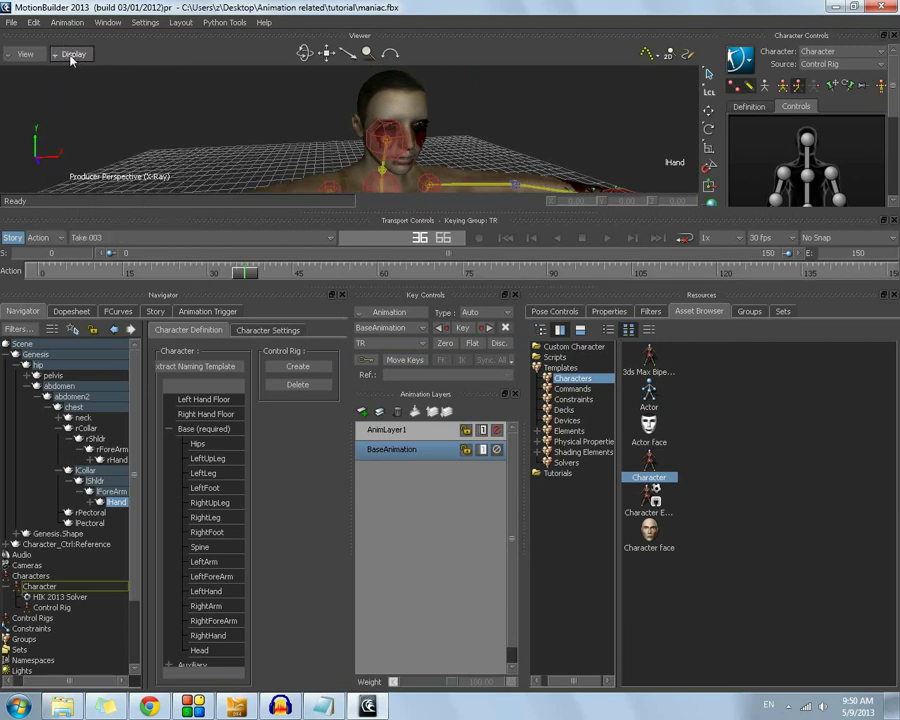
left_click(68, 54)
left_click(58, 89)
left_click(393, 112)
left_click(74, 54)
left_click(70, 84)
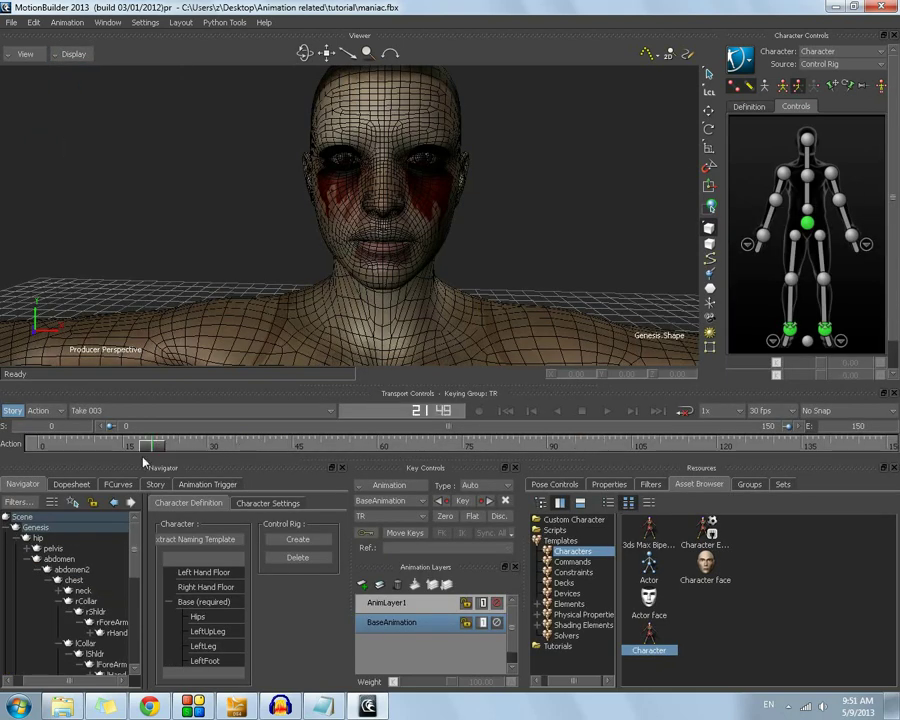
left_click(140, 410)
- Switch back to Take 002 and close the Render settings dialog
left_click(145, 443)
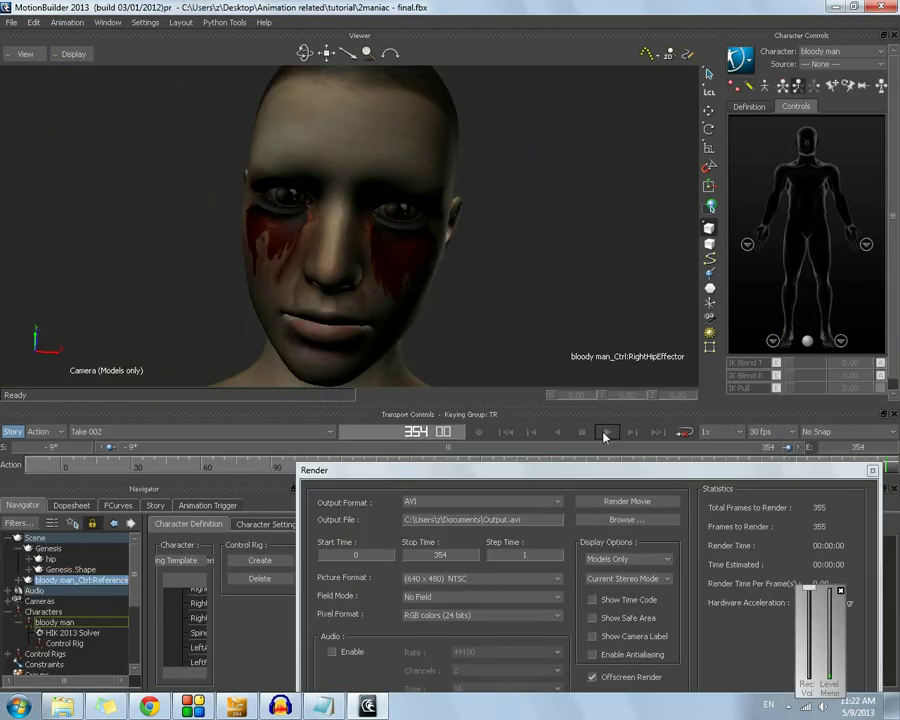
left_click_drag(565, 476, 588, 131)
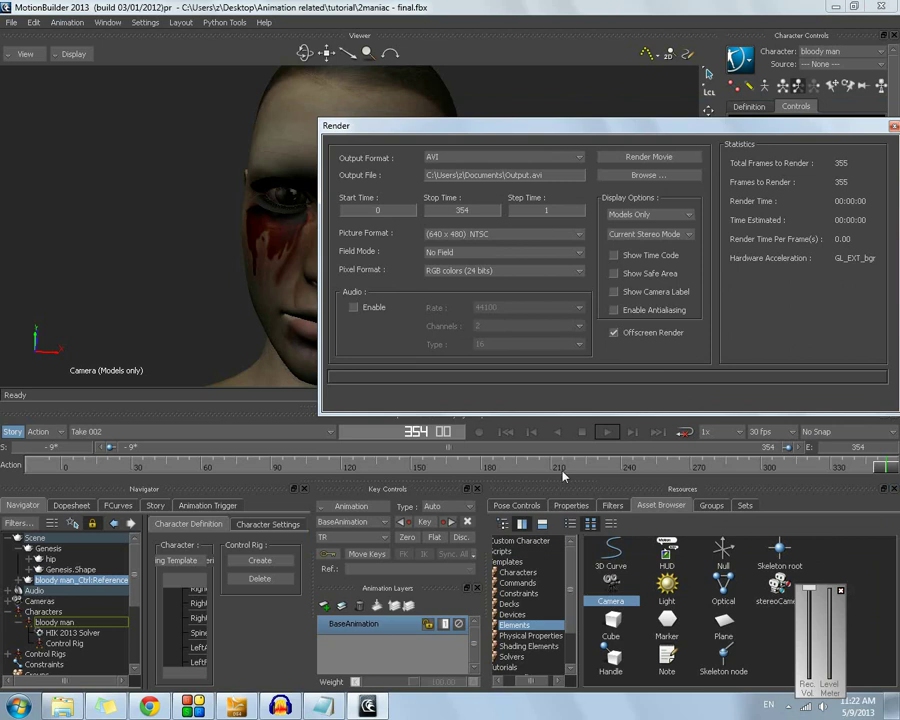
left_click(648, 157)
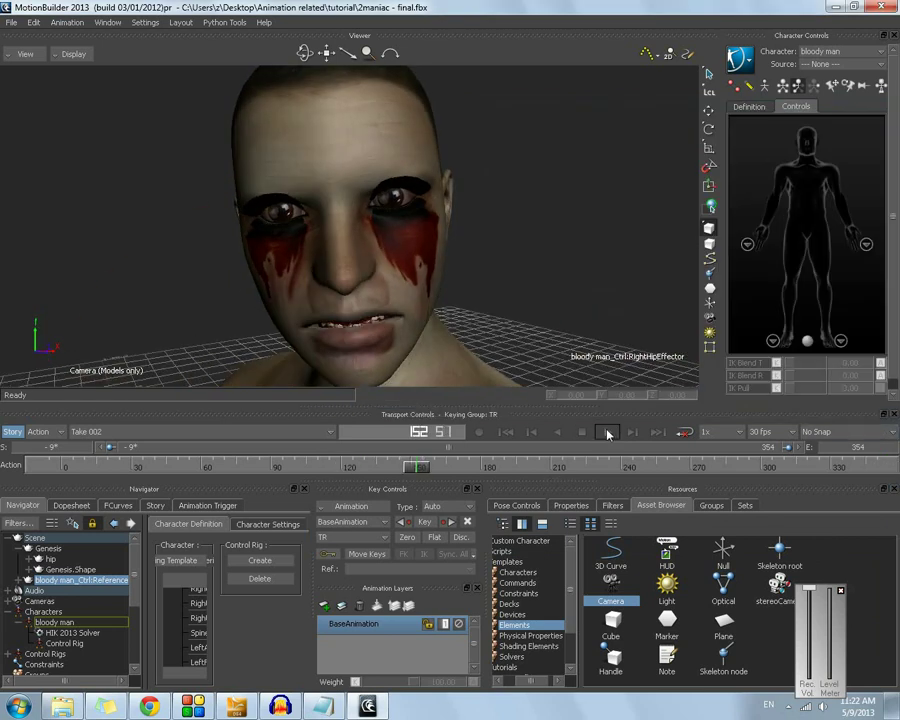
- Scrub back to frame 125 and show Genesis.Shape's properties in Resources
left_click_drag(427, 472, 352, 470)
left_click(571, 505)
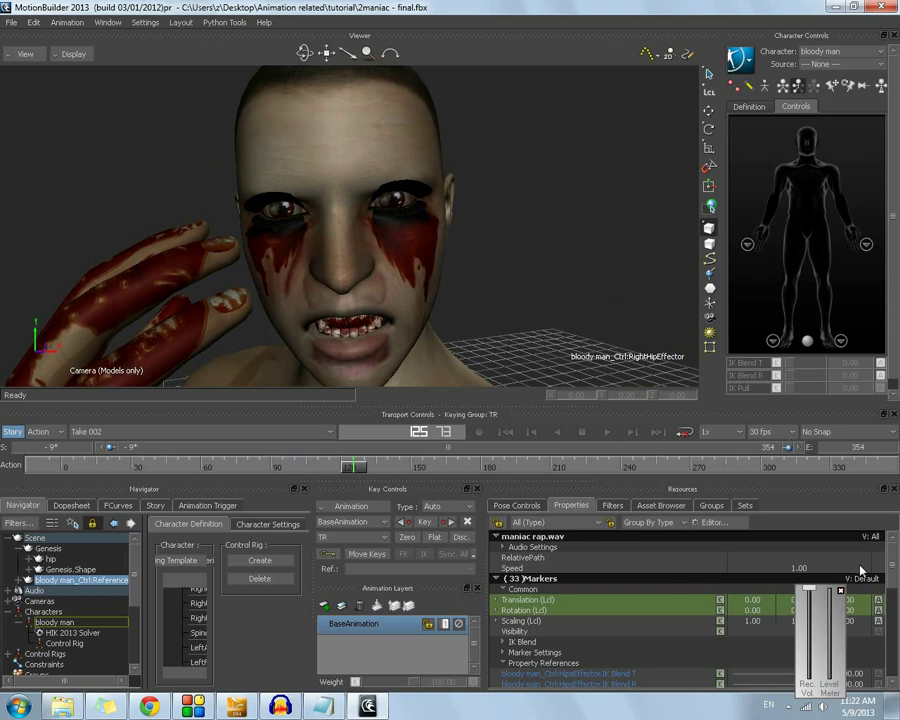
mouse_move(895, 565)
left_mouse_down()
mouse_move(892, 658)
mouse_move(877, 655)
mouse_move(878, 545)
left_mouse_up()
- With the face mesh selected, add a new animation layer and rename it 'pronounced'
left_click(341, 180)
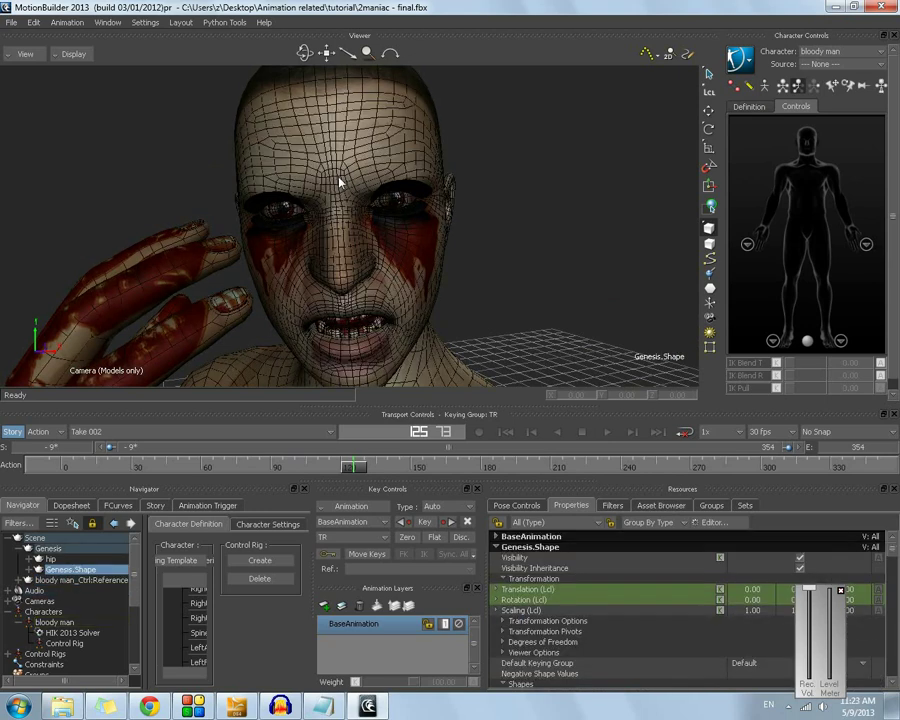
scroll(538, 590, "down", 15)
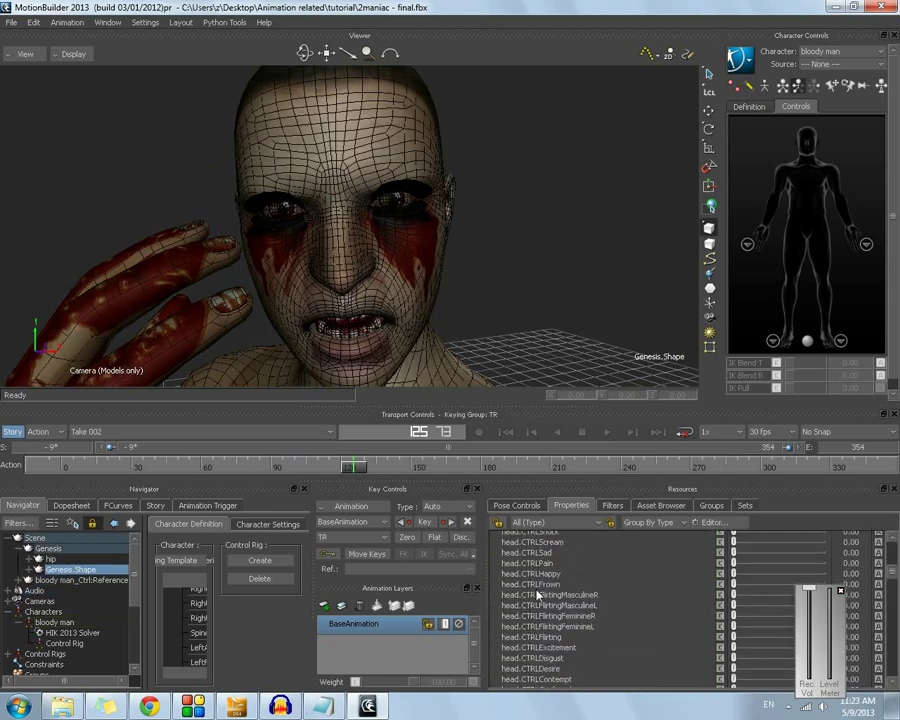
scroll(538, 594, "down", 15)
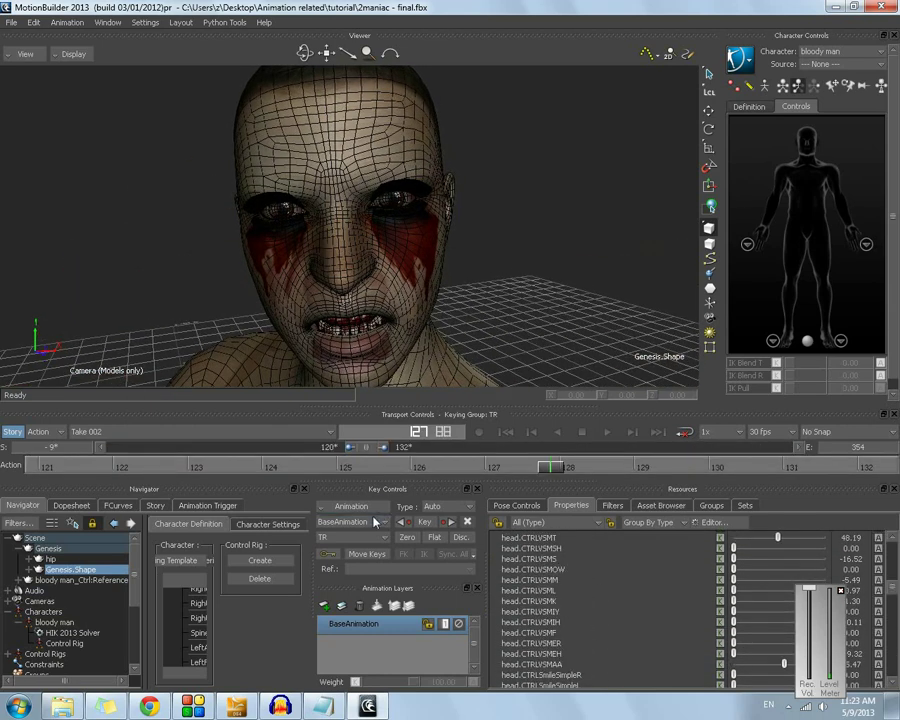
left_click(324, 606)
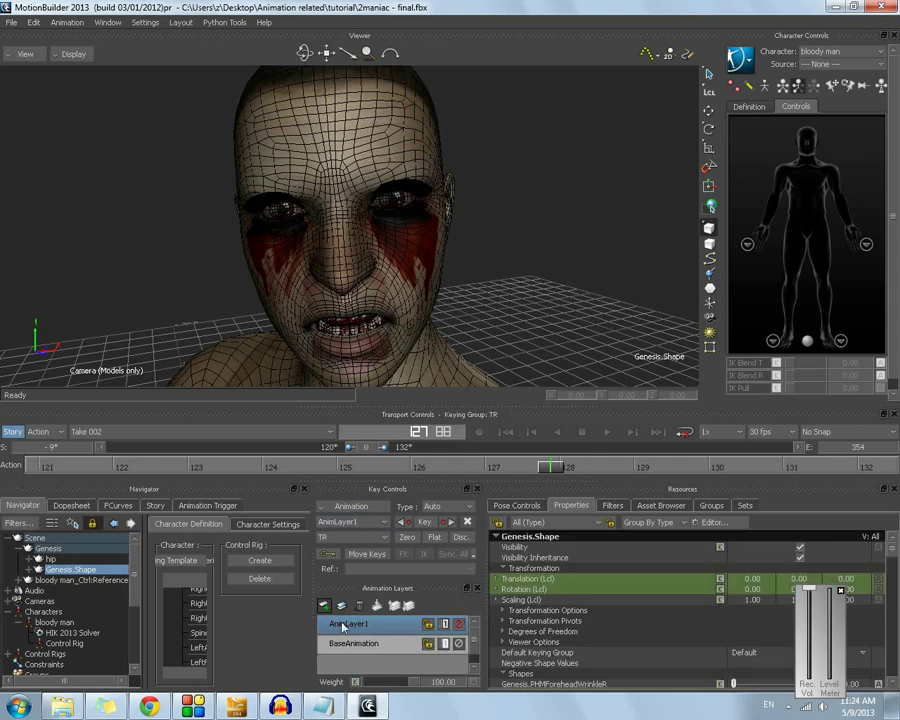
right_click(344, 621)
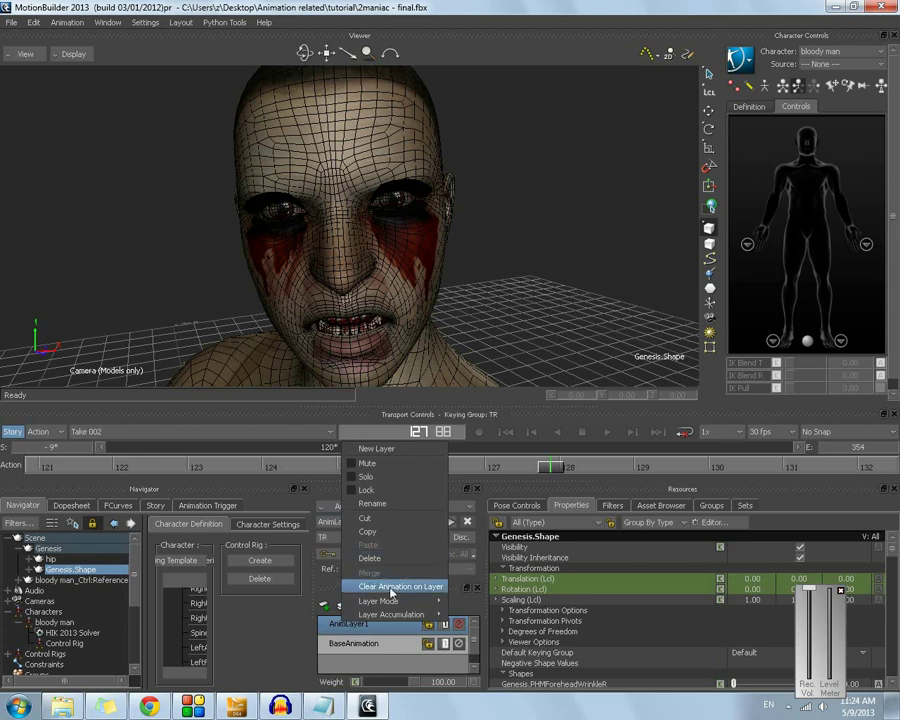
left_click(371, 503)
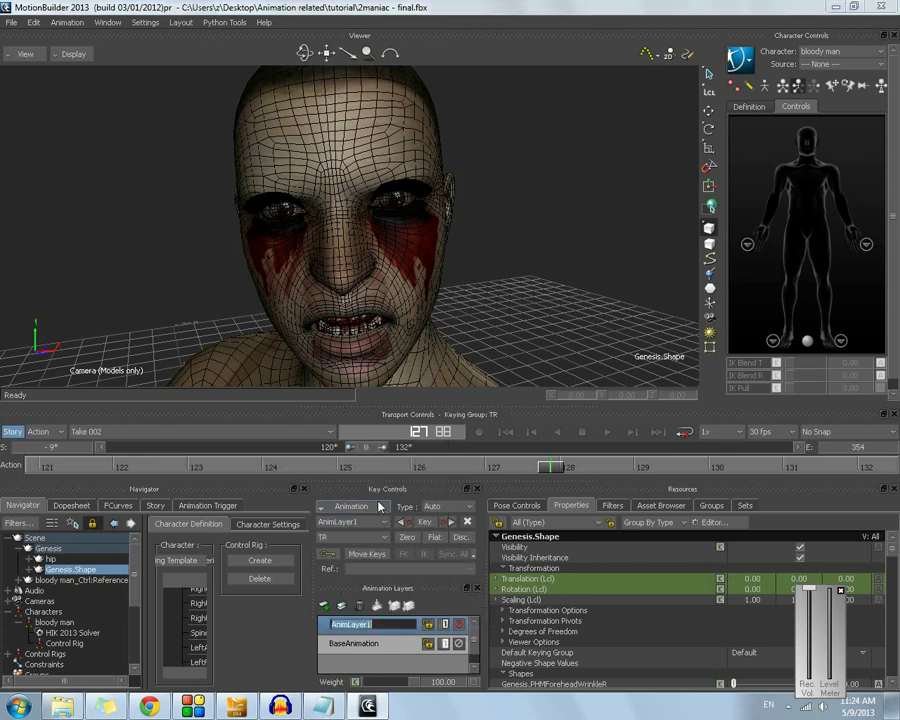
type("pronounced")
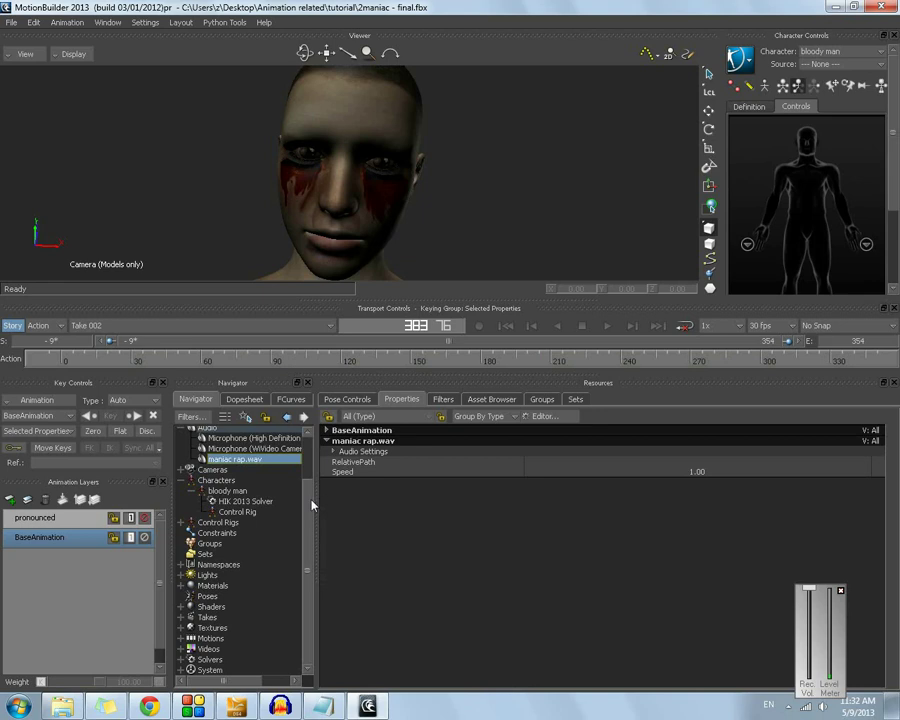
- Make the pronounced layer active, select the head, and scrub to about frame 74 checking visemes
scroll(312, 505, "up", 2)
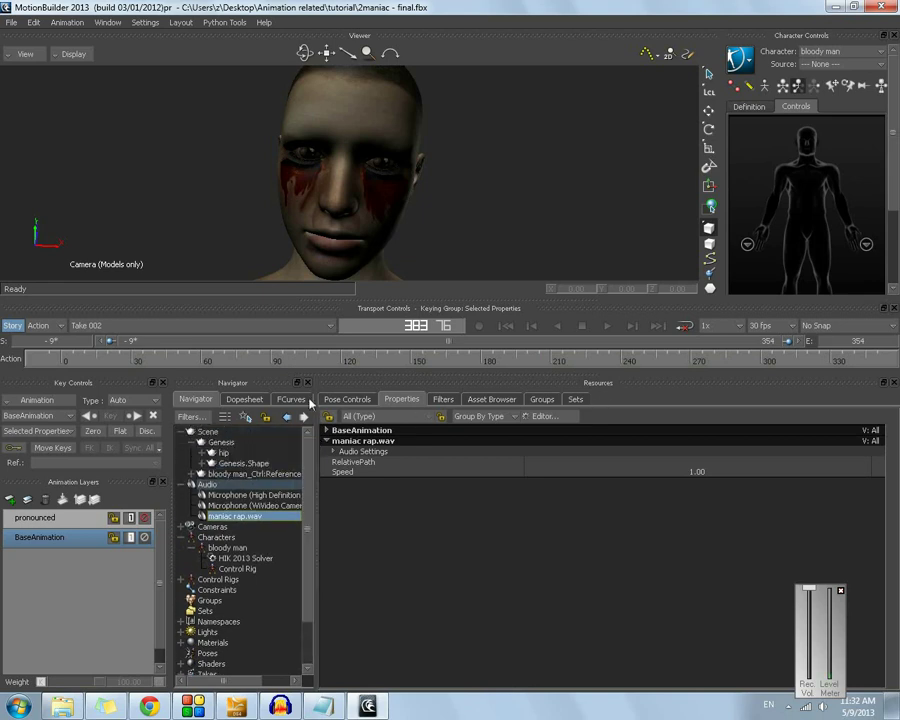
left_click(60, 519)
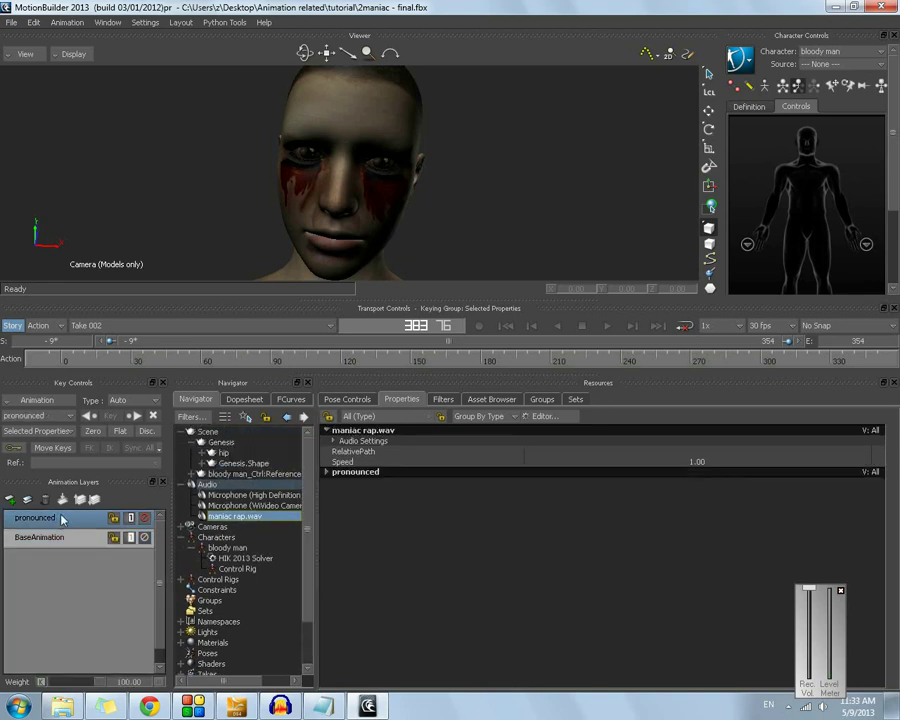
left_click(338, 96)
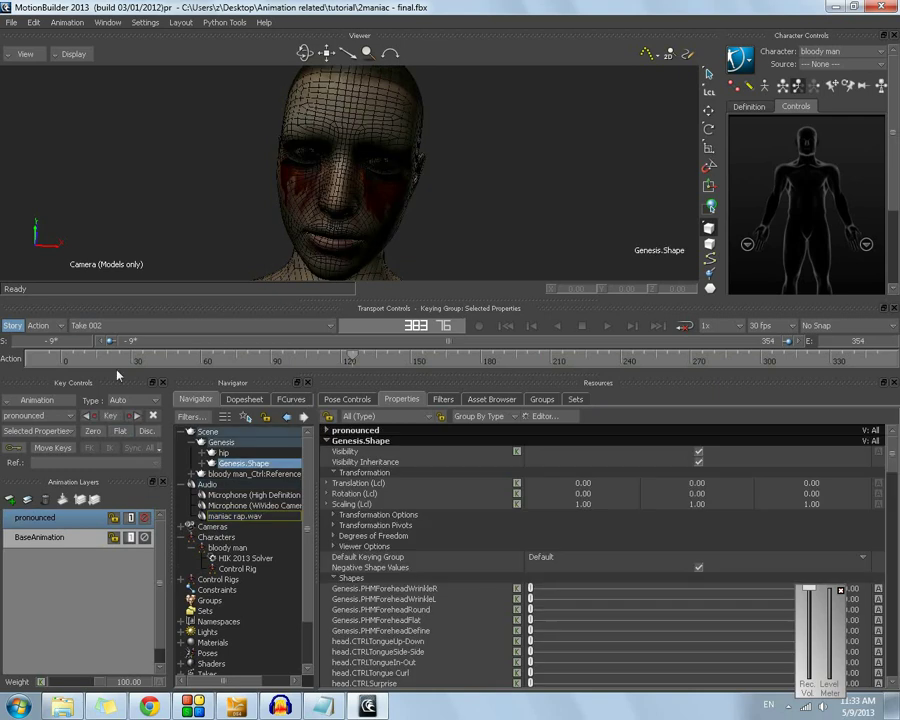
left_click(34, 519)
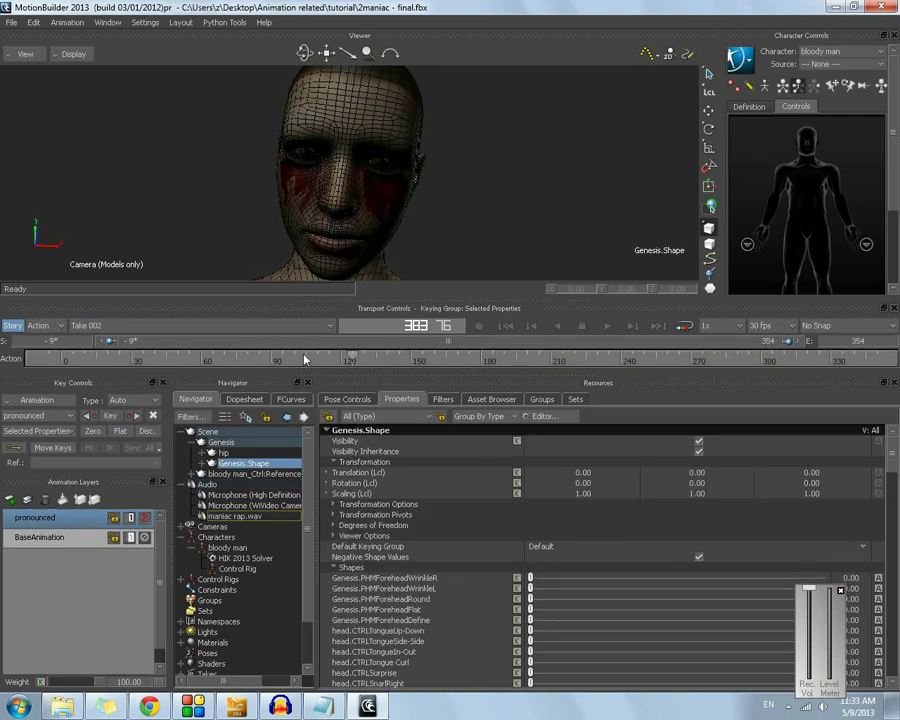
left_click(506, 325)
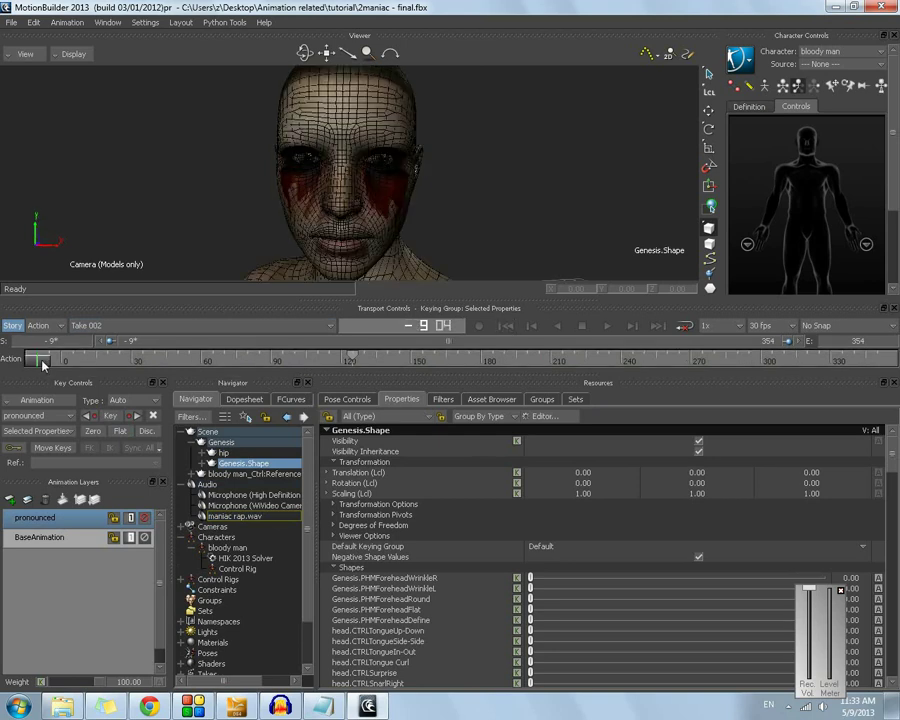
left_click_drag(38, 360, 428, 362)
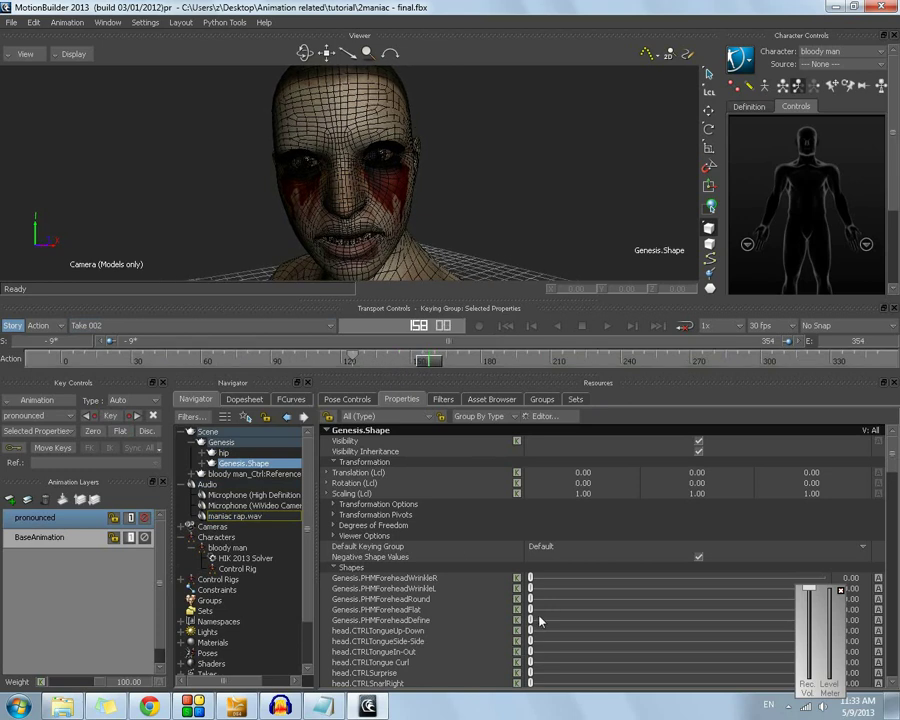
scroll(531, 624, "down", 15)
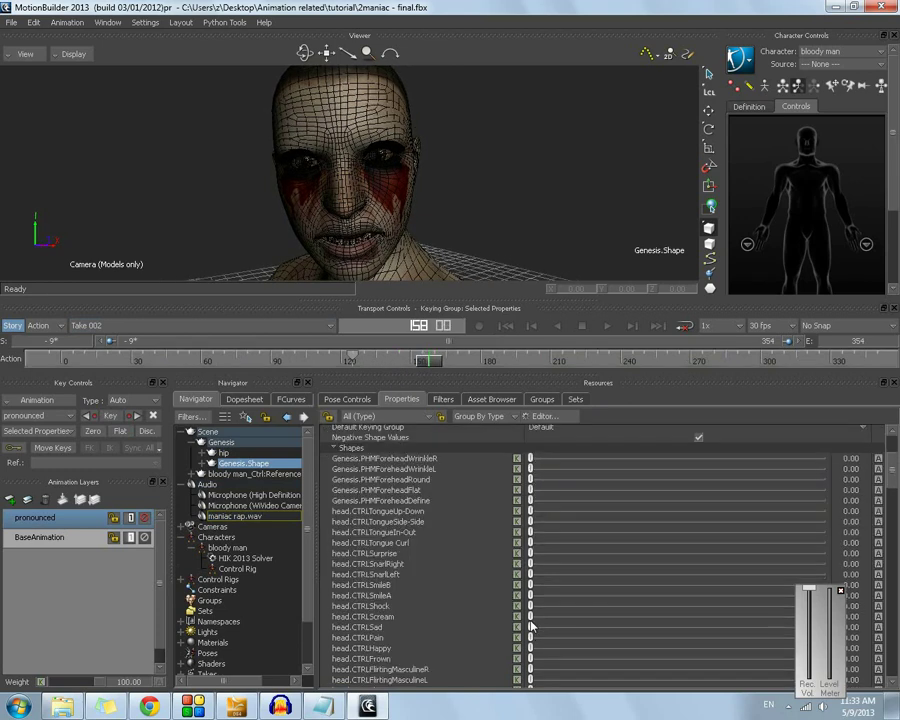
scroll(531, 624, "down", 1)
scroll(502, 567, "up", 5)
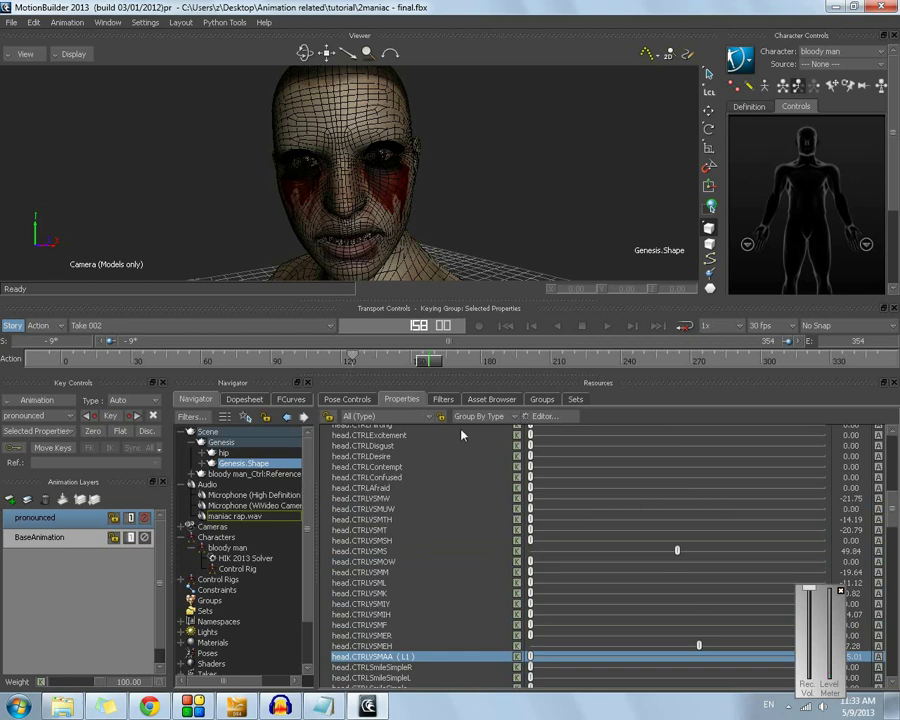
- Keep Take 002 and bring up the FCurves function-curve editor
left_click(222, 326)
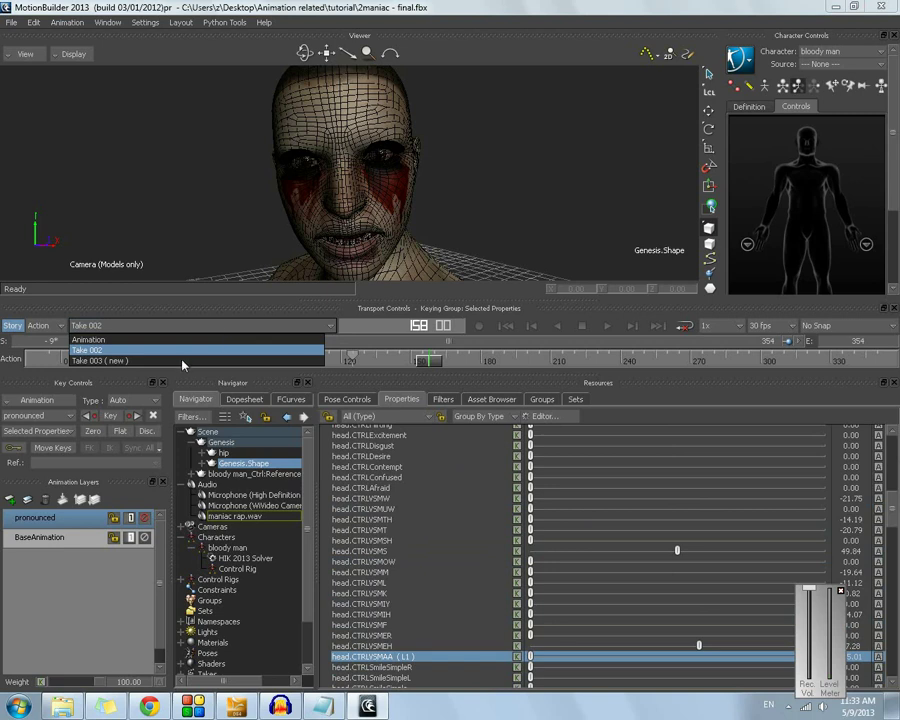
left_click(200, 320)
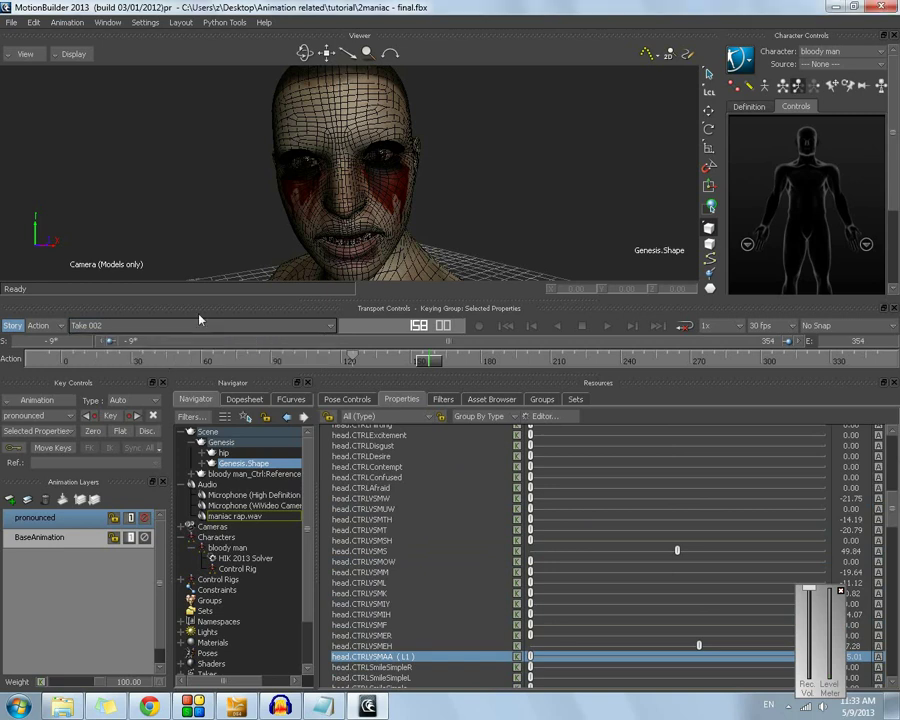
left_click(67, 22)
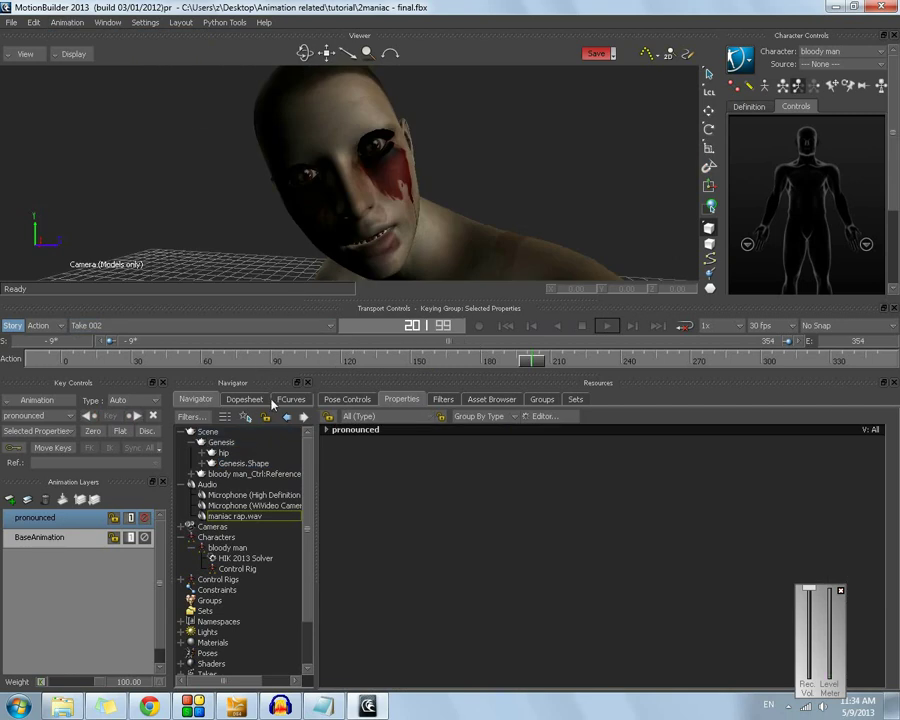
left_click(290, 400)
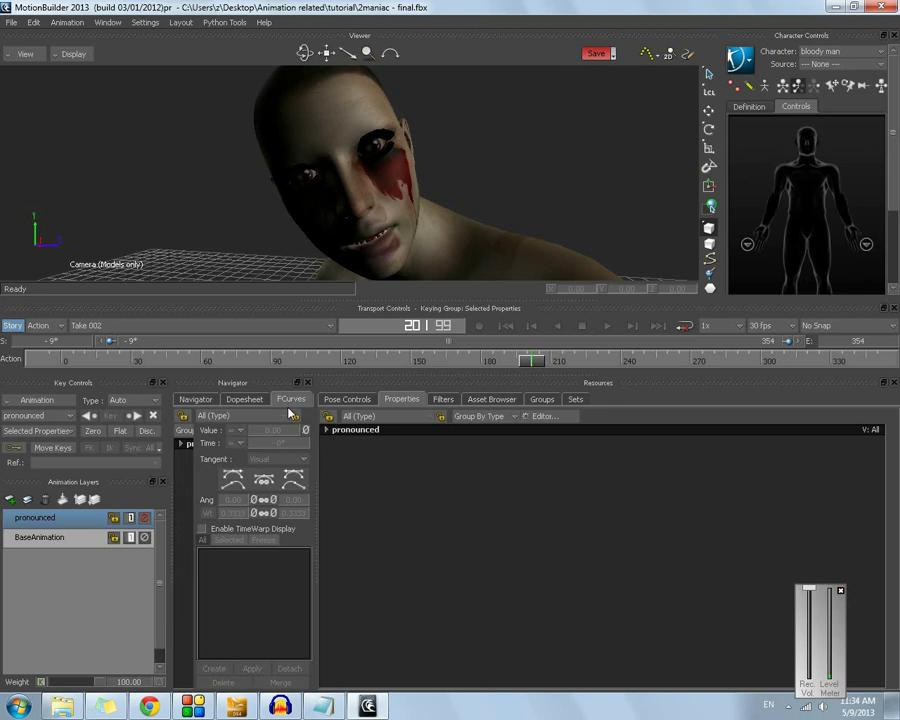
- Scale the head's BaseAnimation mouth-shape keys from 100 up to about 189, then deselect
left_click_drag(314, 490, 791, 498)
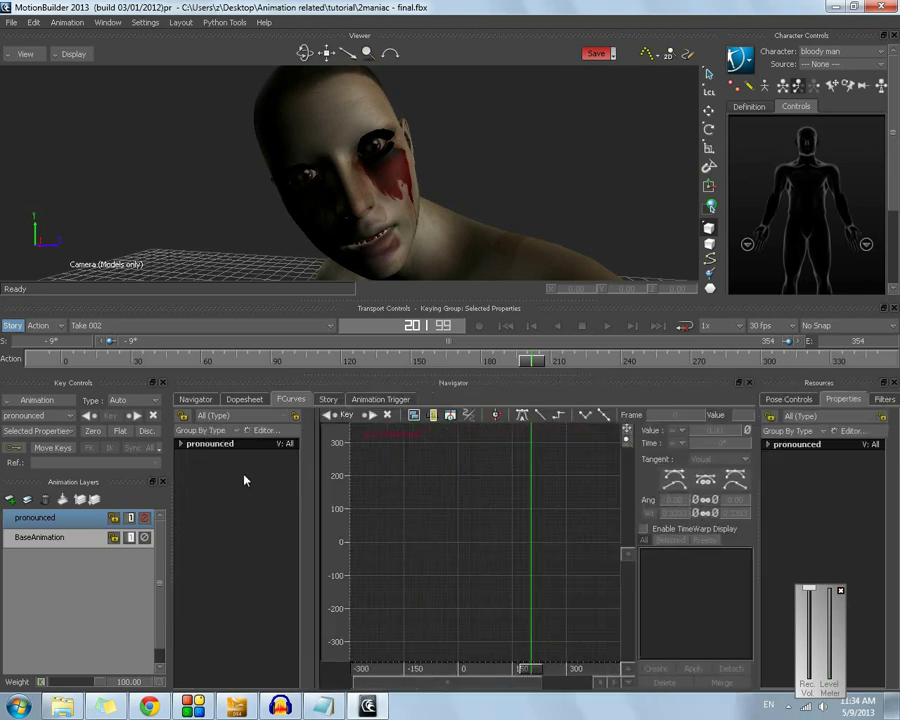
left_click(340, 150)
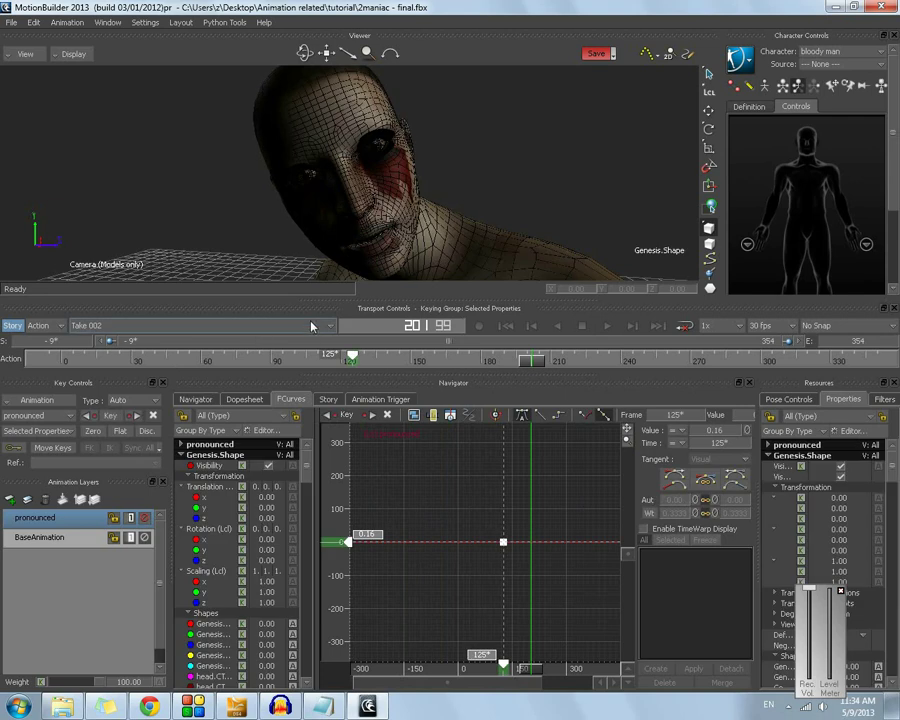
left_click(80, 538)
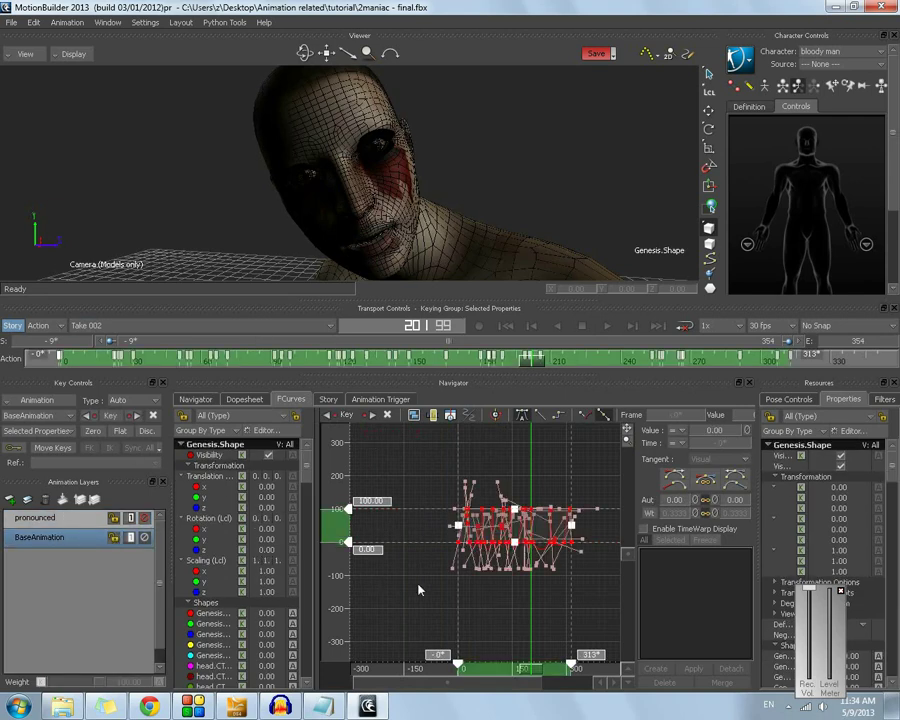
left_click_drag(419, 590, 599, 372)
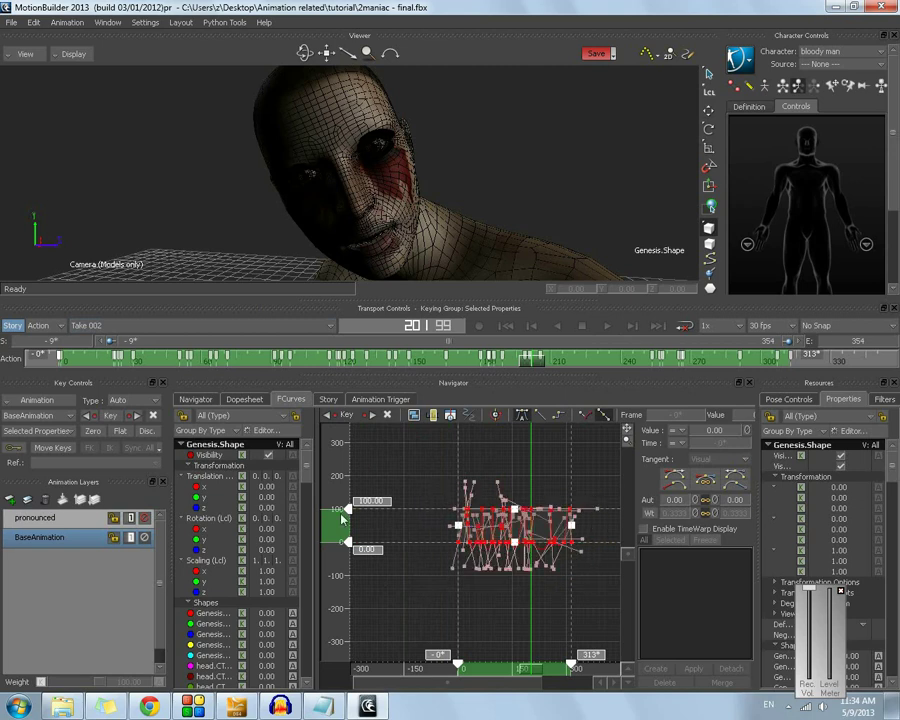
left_click_drag(344, 514, 354, 482)
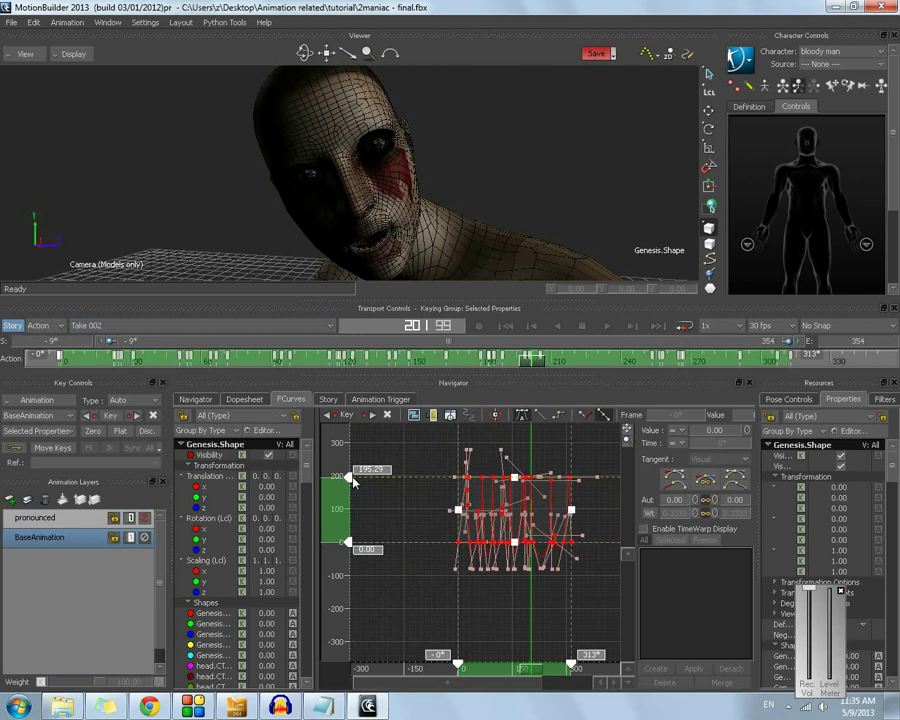
left_click(435, 598)
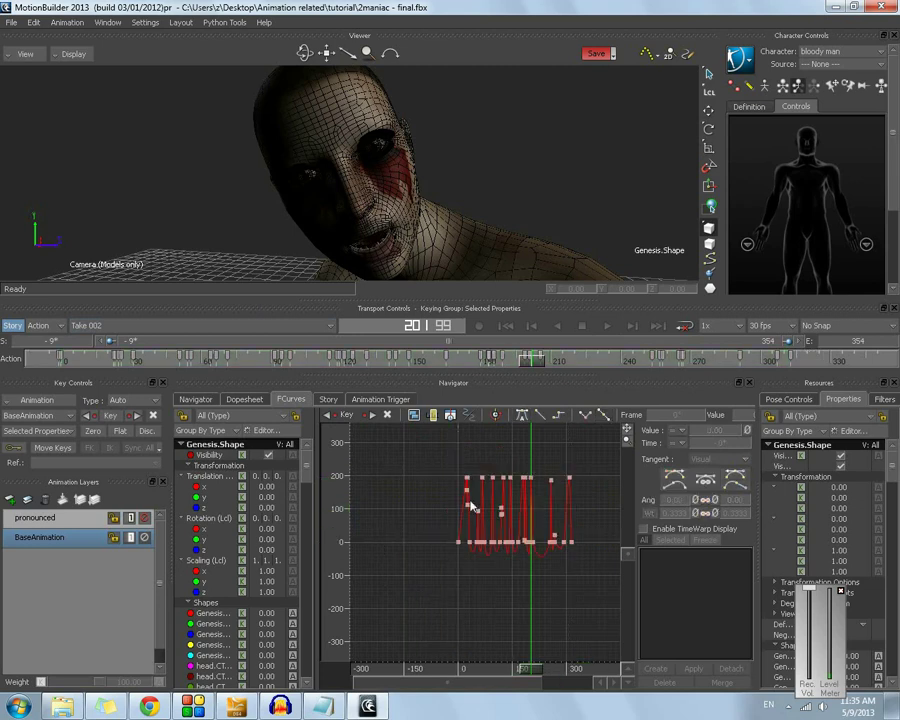
left_click(556, 165)
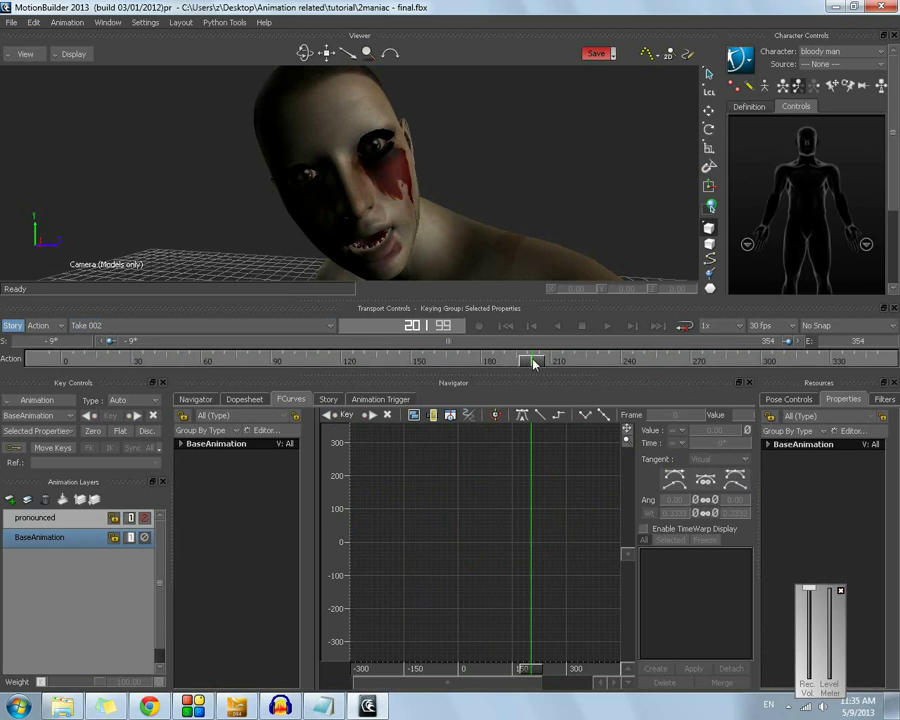
- Play back the lip sync from frame 166, stop at 201, and bring up AVI render settings
left_click_drag(522, 360, 18, 355)
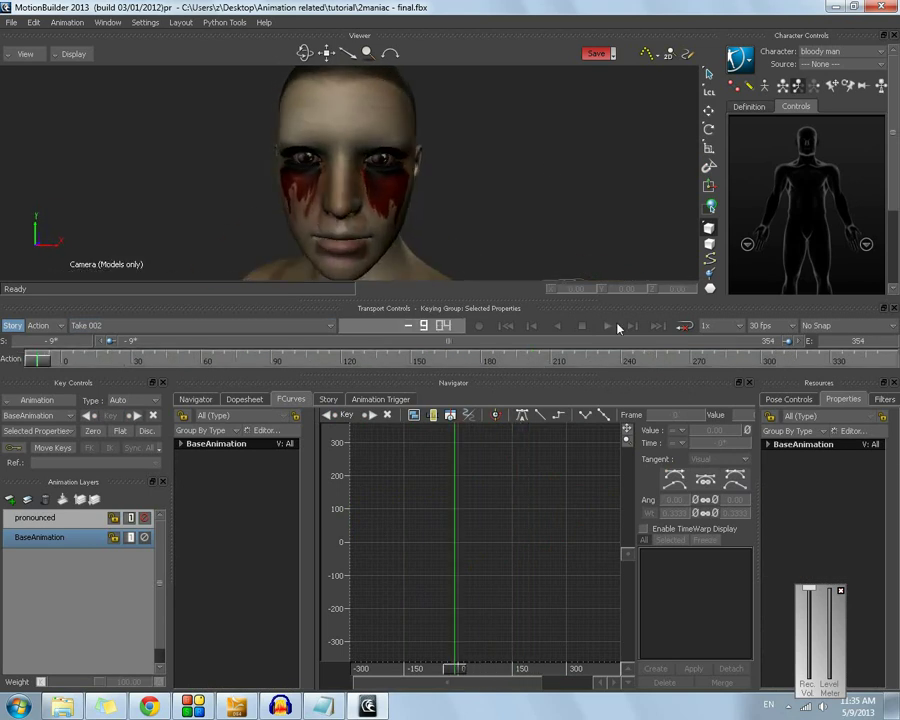
left_click(608, 328)
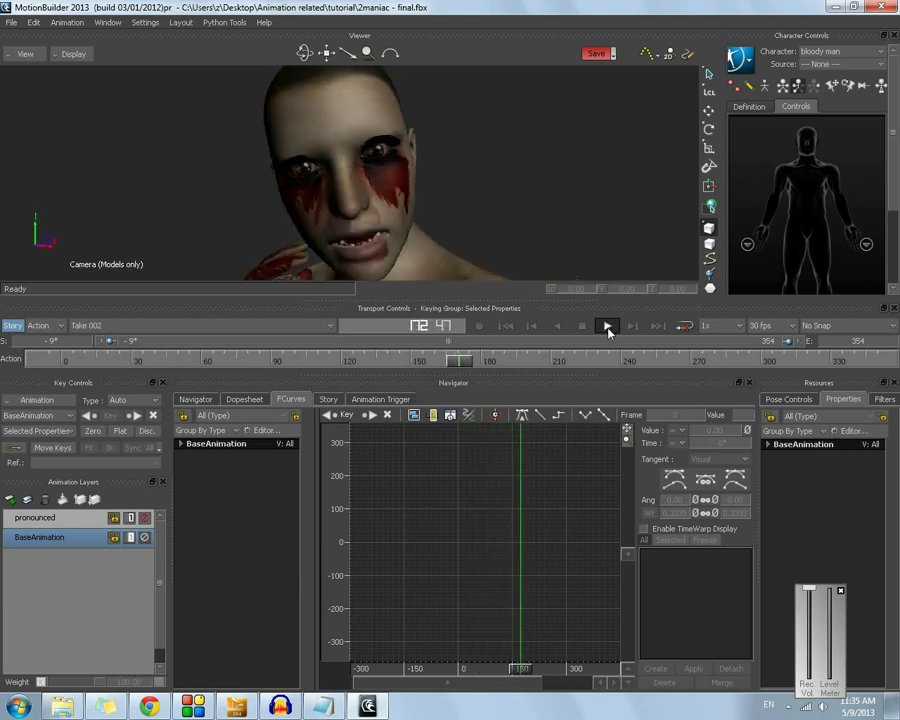
left_click(608, 328)
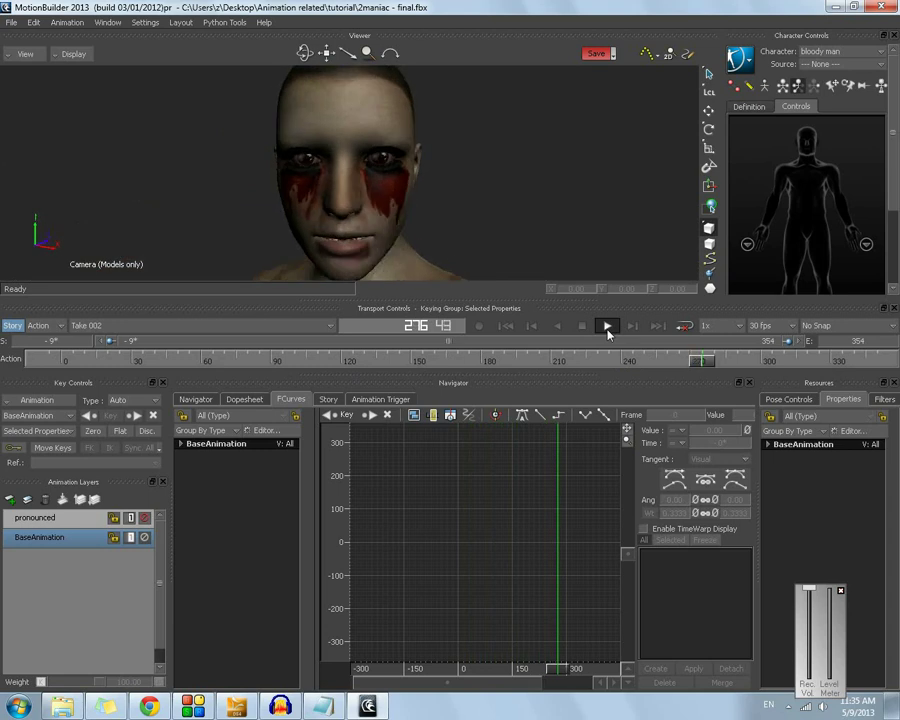
left_click(380, 180)
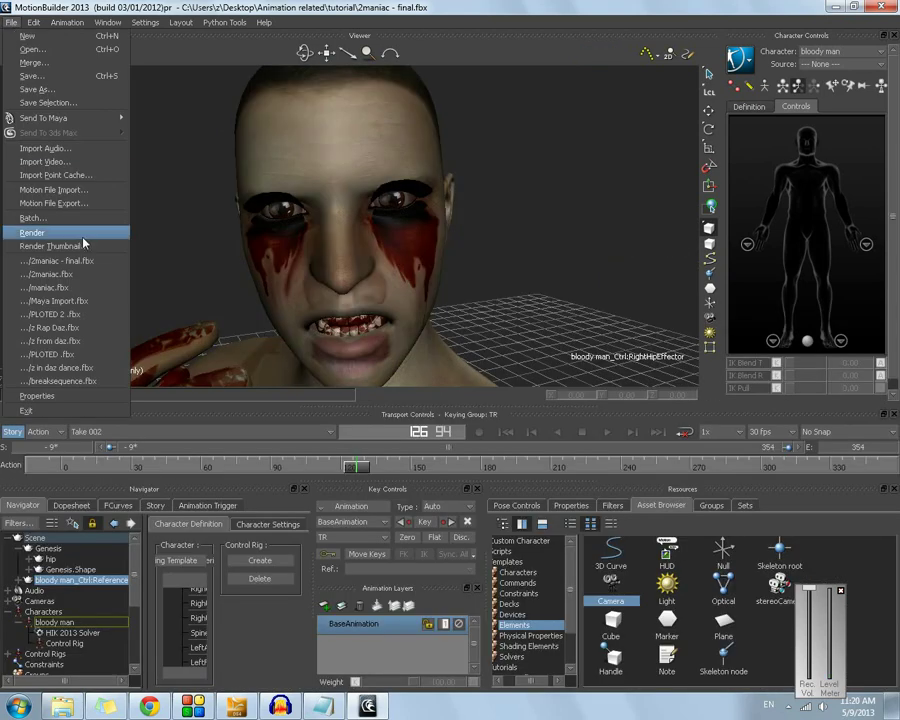
left_click(50, 231)
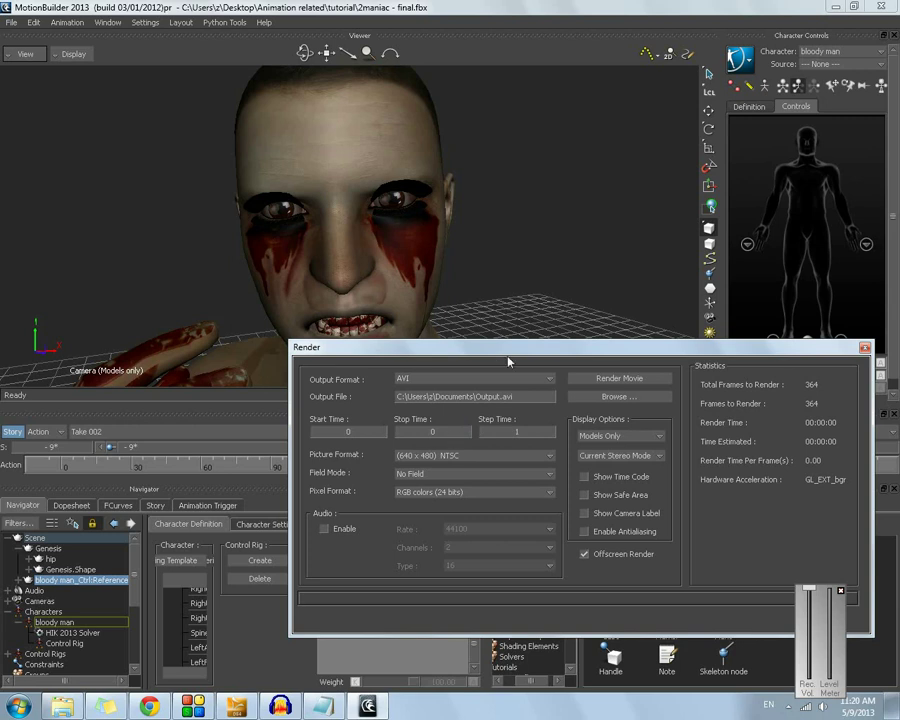
- Set the Render dialog's stop time to frame 100, giving 101 frames
left_click_drag(510, 347, 460, 104)
left_click_drag(388, 191, 420, 195)
double_click(403, 195)
type("100")
key("Return")
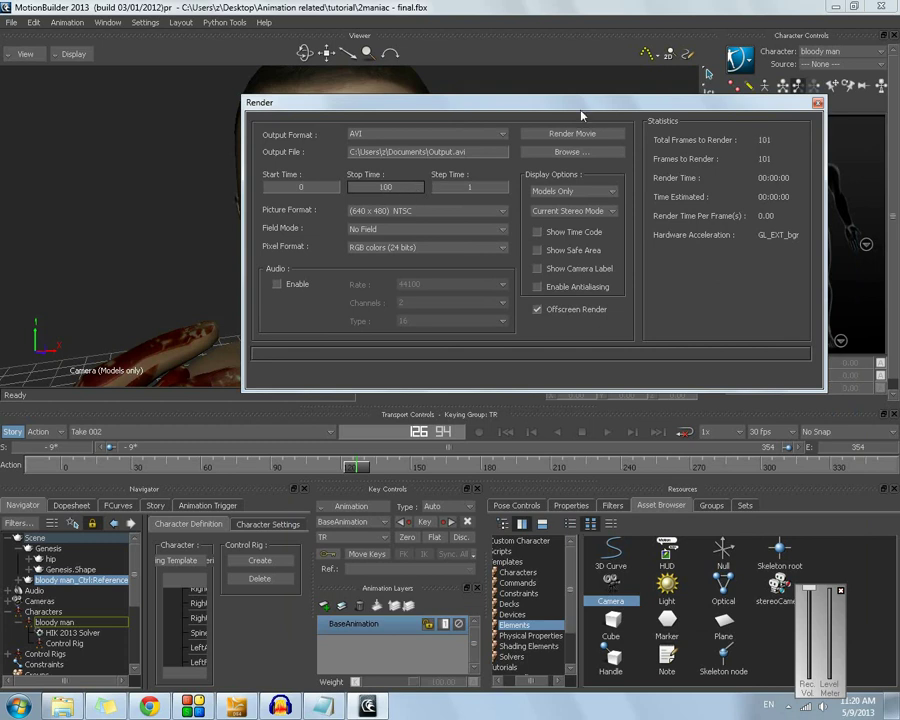
double_click(391, 189)
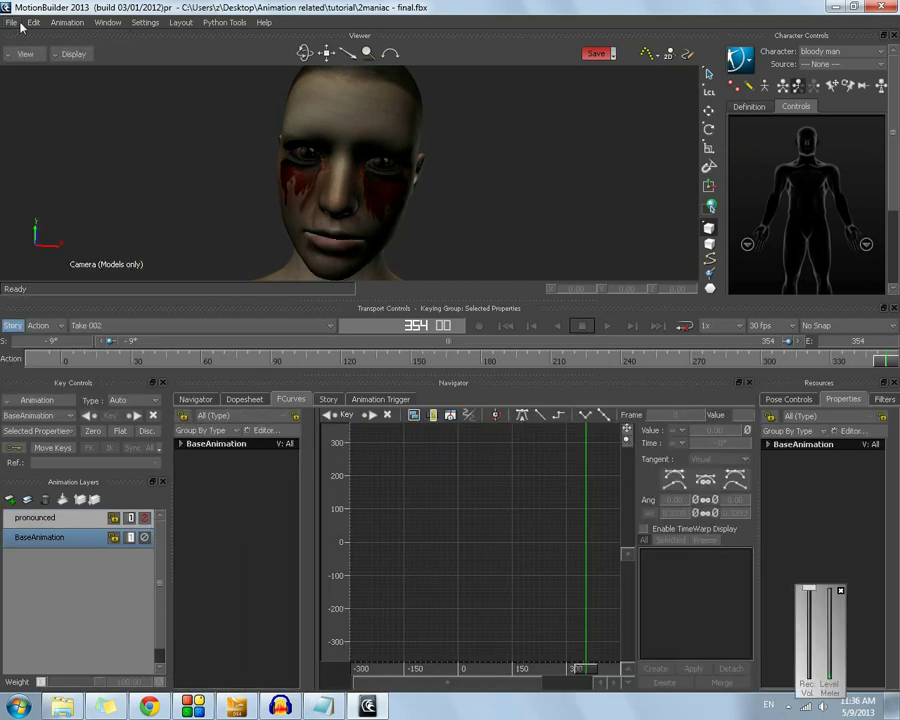
- Bring up the Render dialog from the File menu, now covering frames 0–354 as Output.avi
left_click(19, 22)
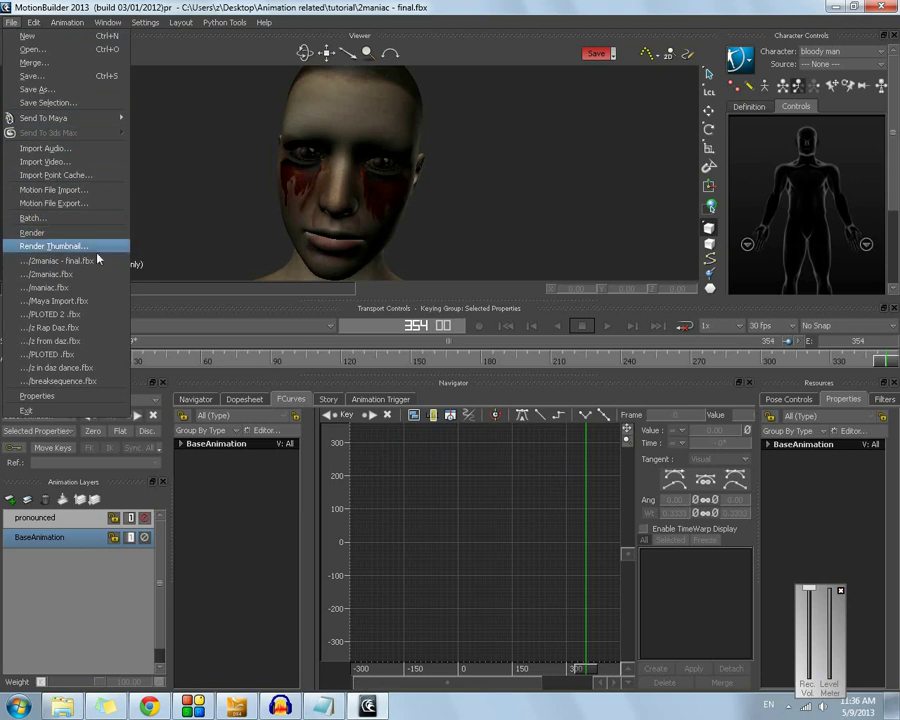
left_click(30, 232)
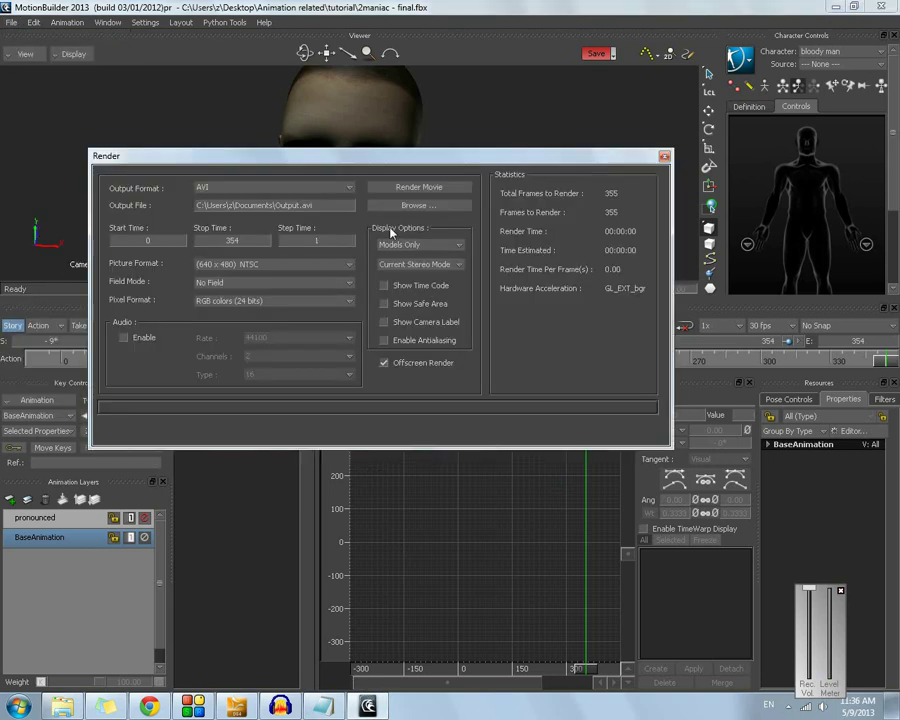